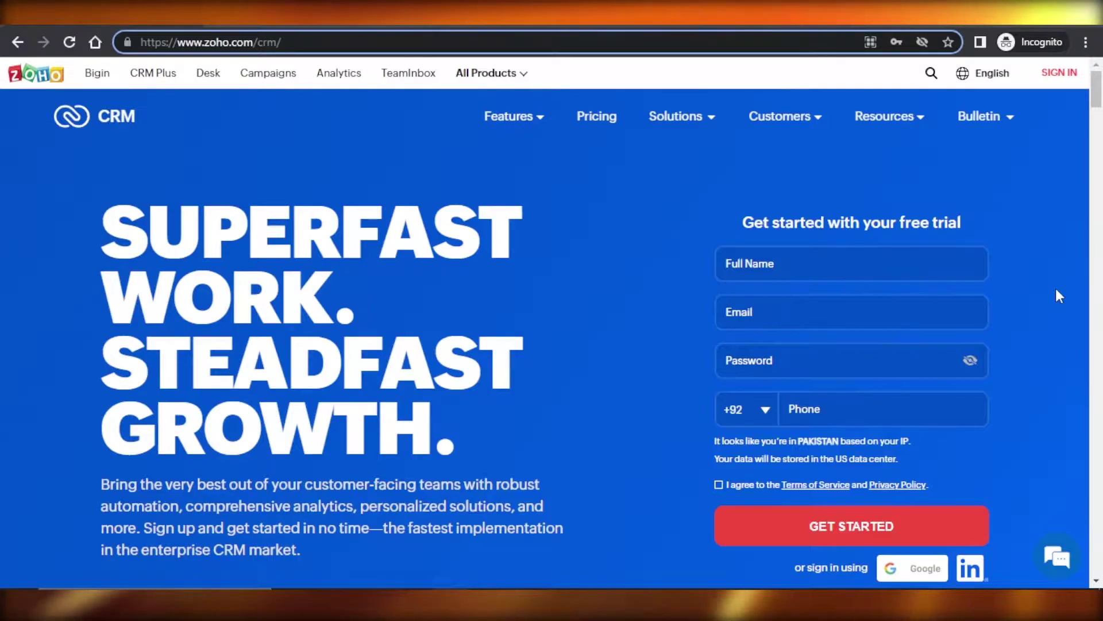
- Scroll through the Zoho CRM homepage content on the way to the Leads module
left_click_drag(1098, 98, 1099, 95)
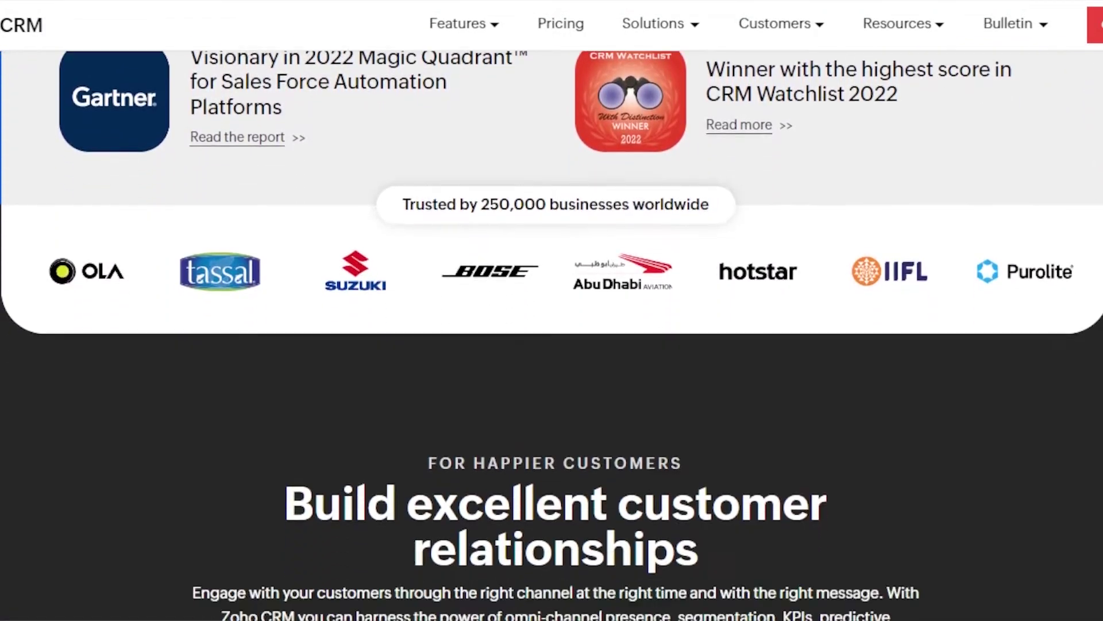
scroll(552, 310, "down", 15)
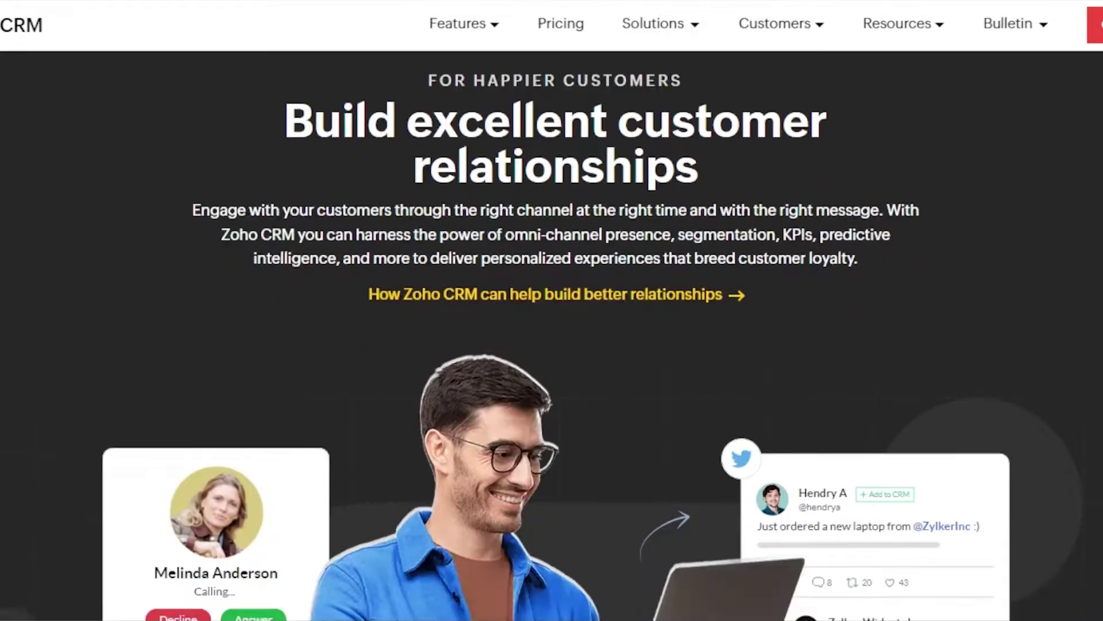
scroll(551, 310, "down", 20)
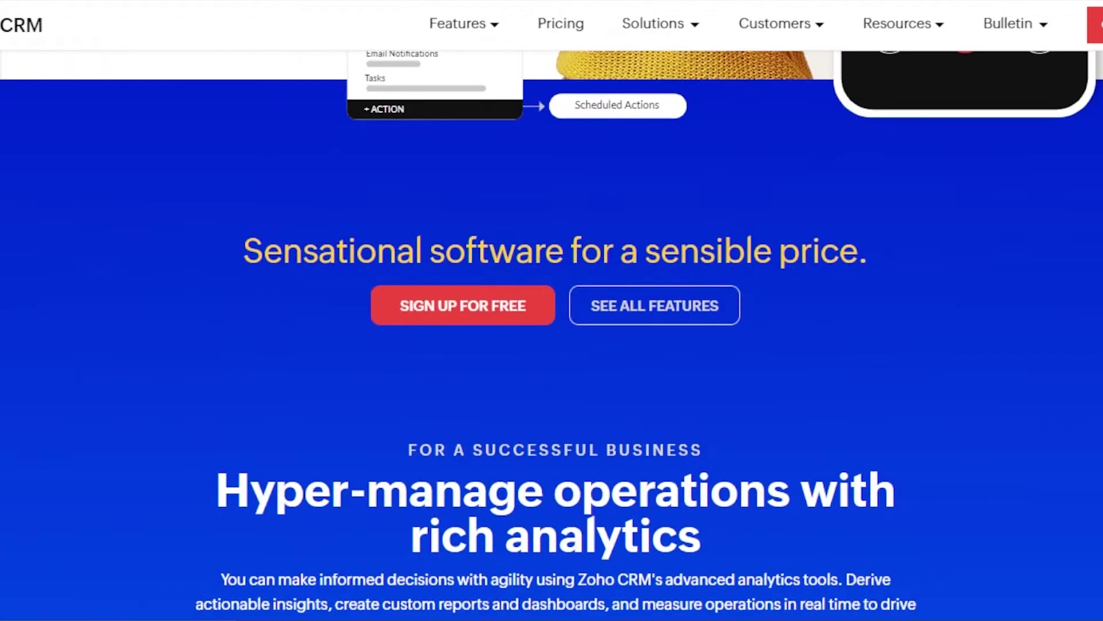
scroll(552, 310, "down", 15)
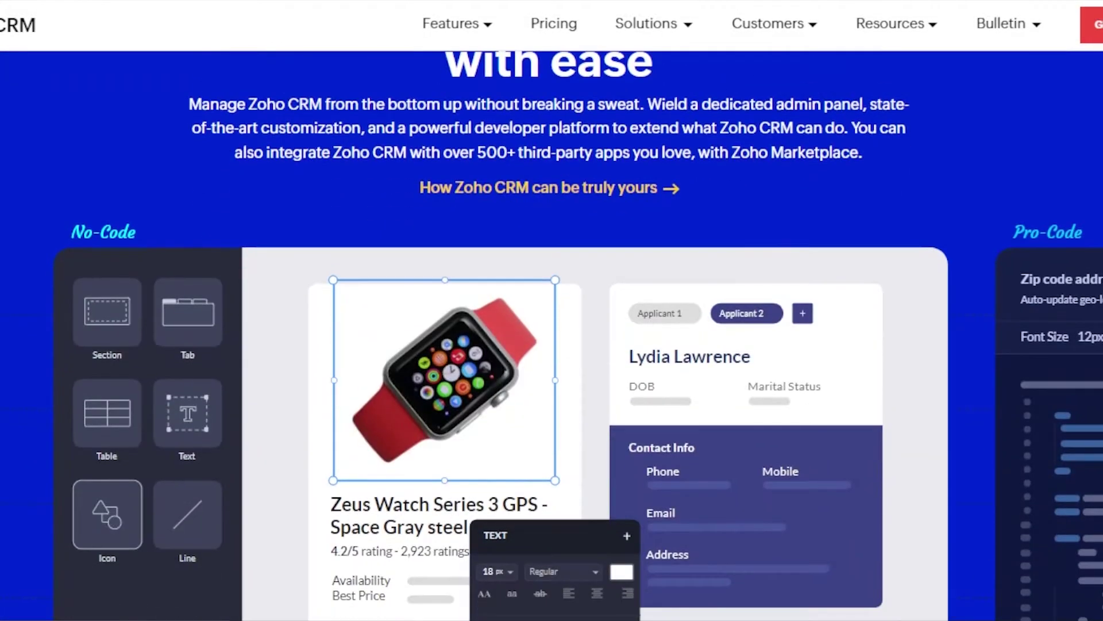
scroll(551, 310, "up", 20)
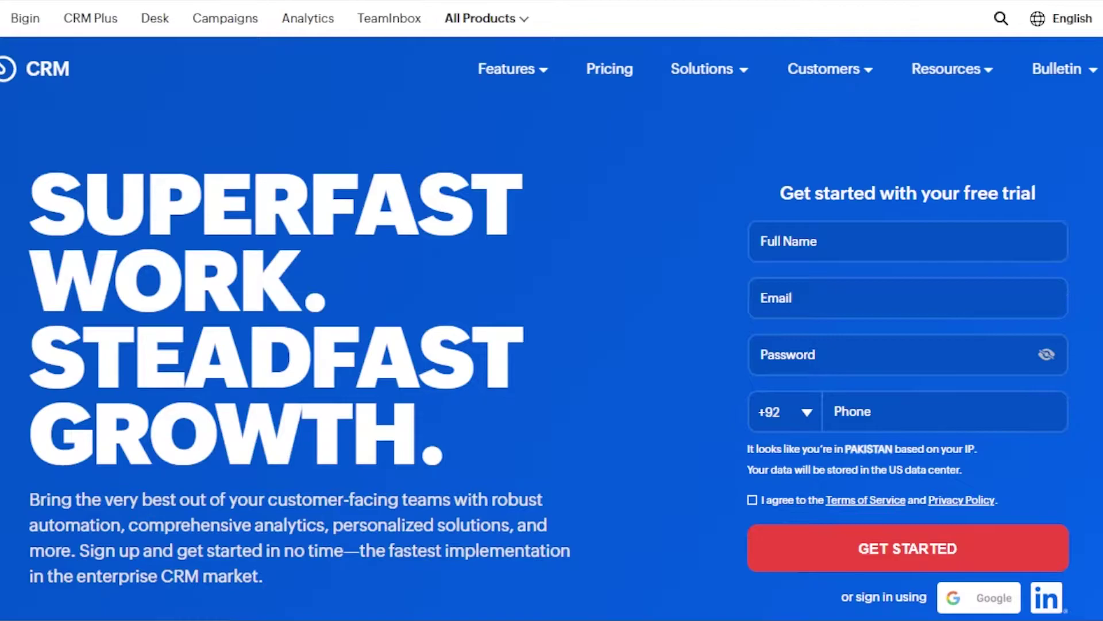
scroll(551, 310, "down", 2)
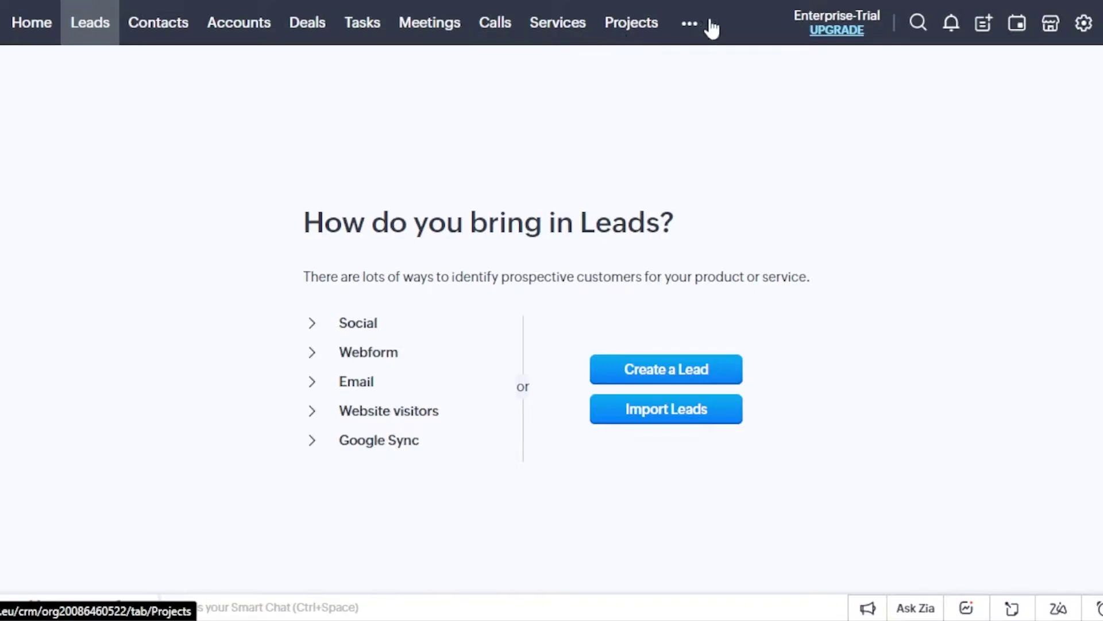
- Switch from Leads to the Contacts module via the more-modules list
left_click(692, 29)
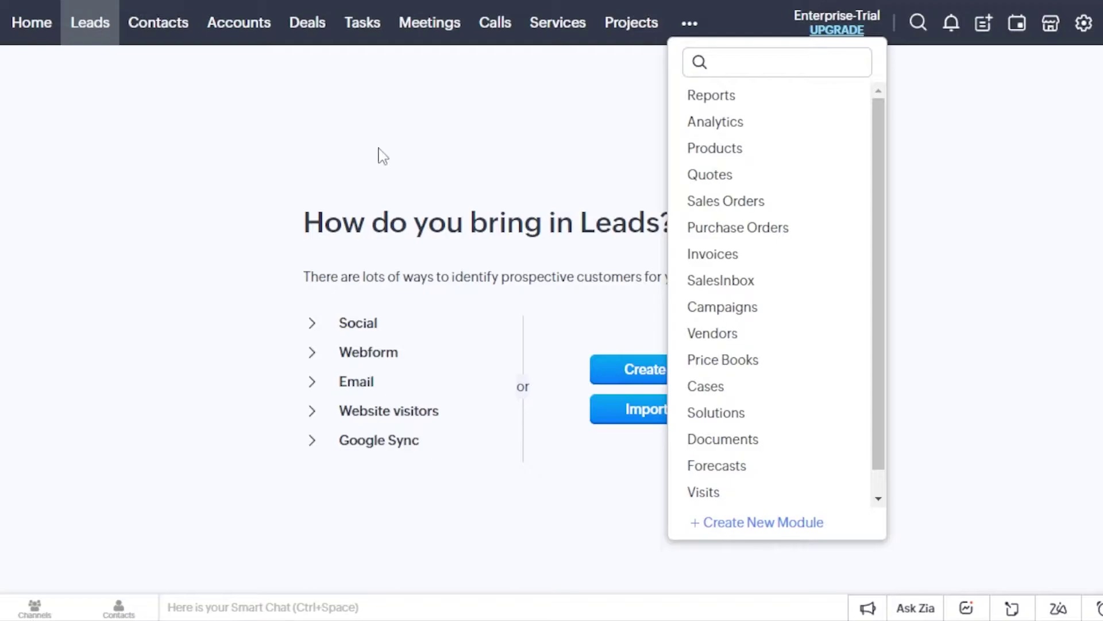
left_click(161, 37)
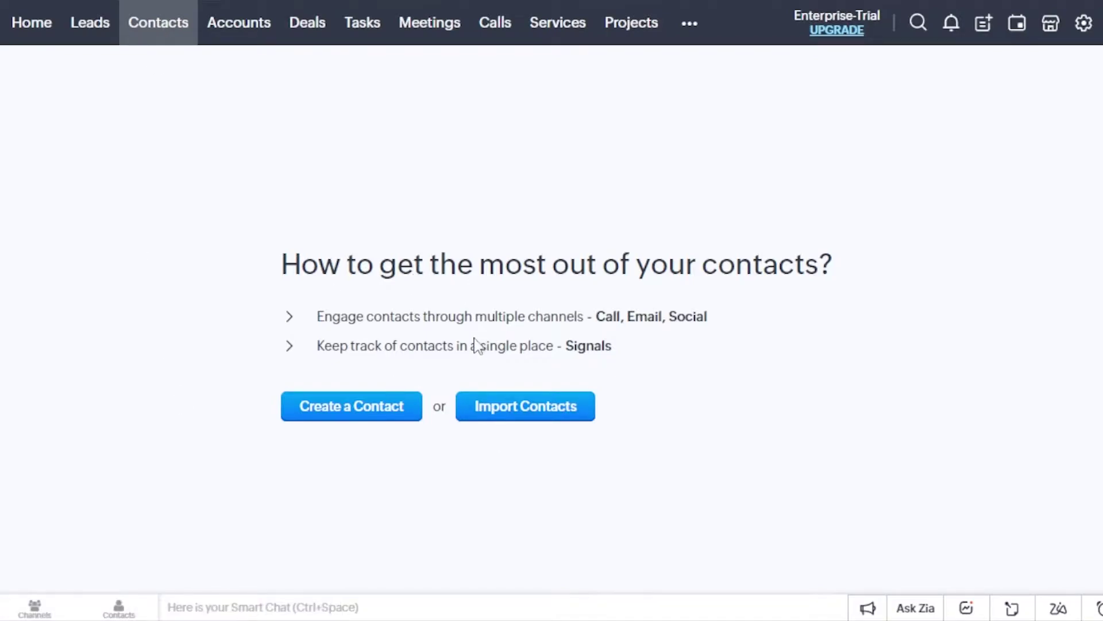
- Start a new contact, keep the default owner, and set salutation Mr. with the first name
left_click(380, 412)
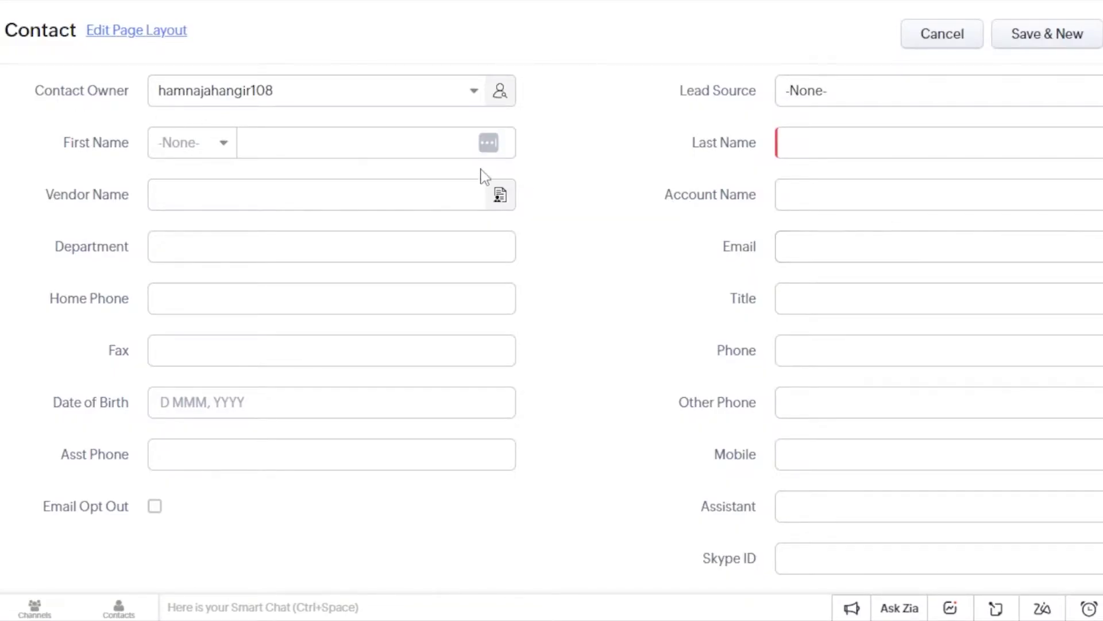
left_click(476, 93)
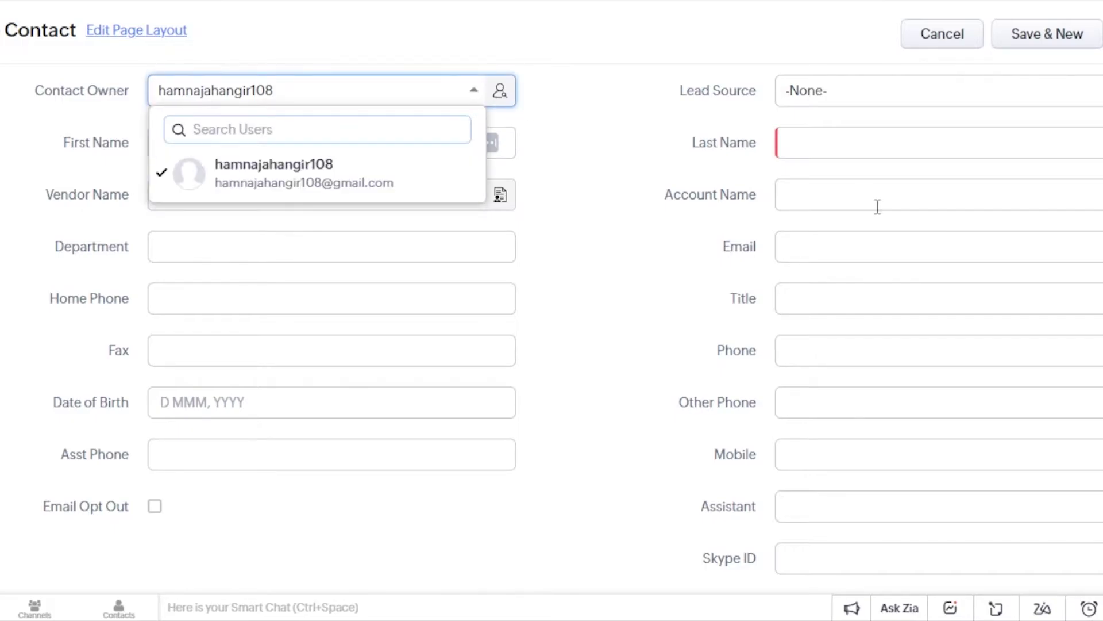
left_click(582, 174)
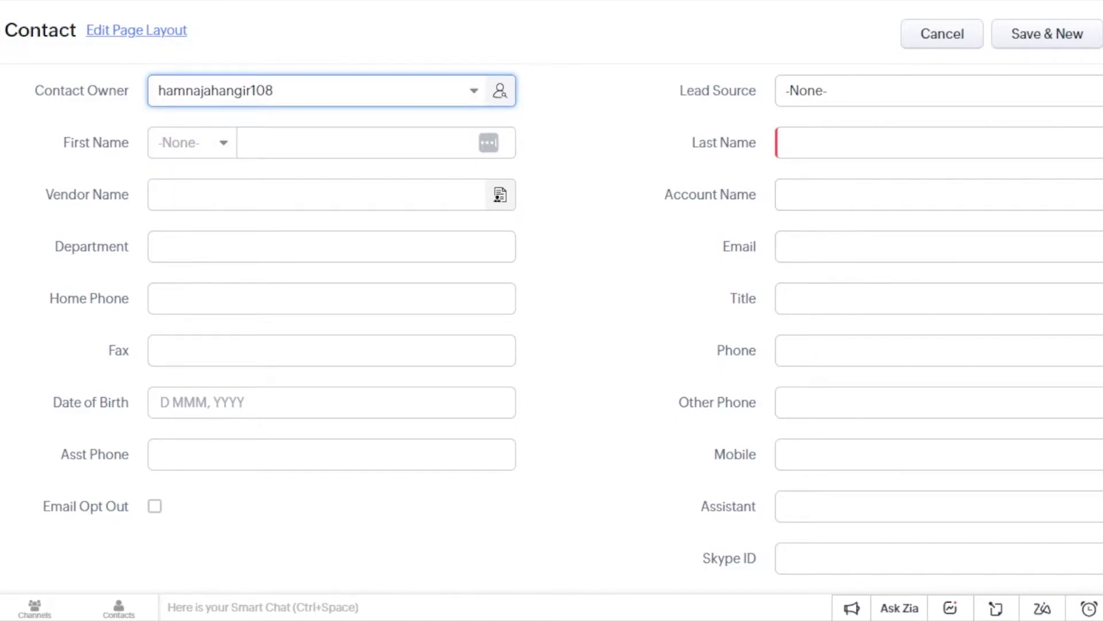
scroll(271, 109, "down", 1)
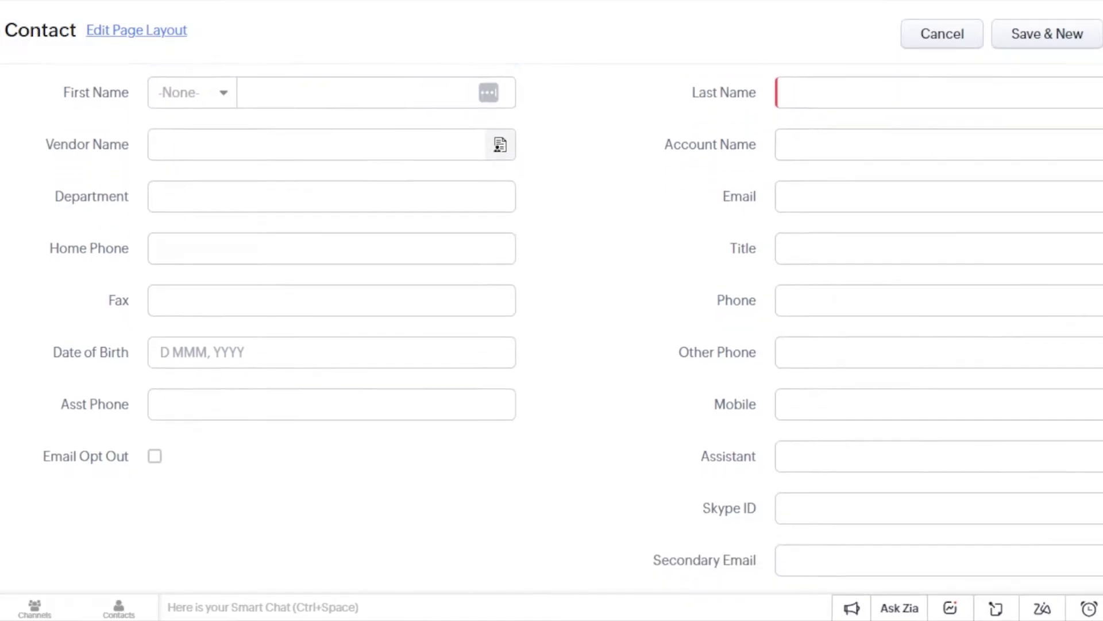
left_click(223, 94)
left_click(183, 163)
left_click(288, 95)
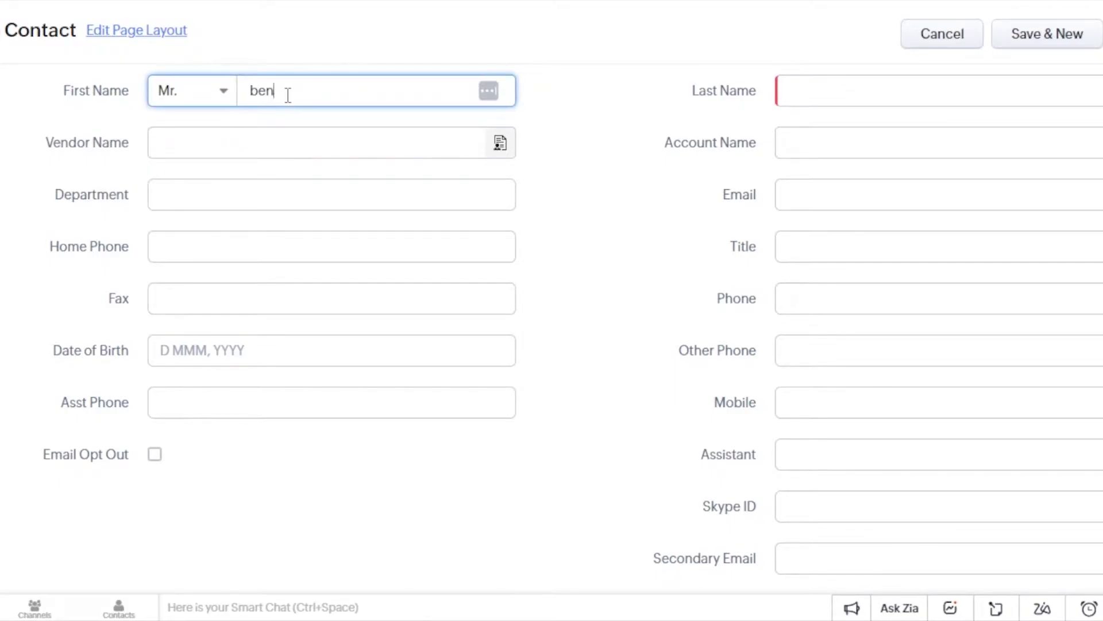
- Create and attach a new vendor 'bmc' for the contact, then move to the phone fields
left_click(254, 136)
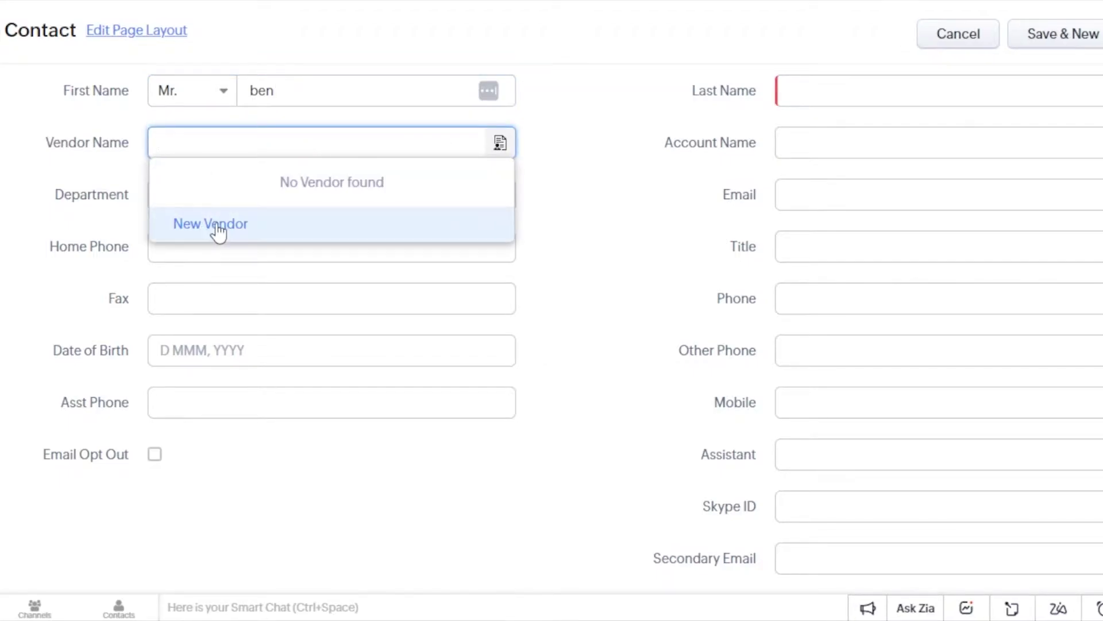
left_click(217, 228)
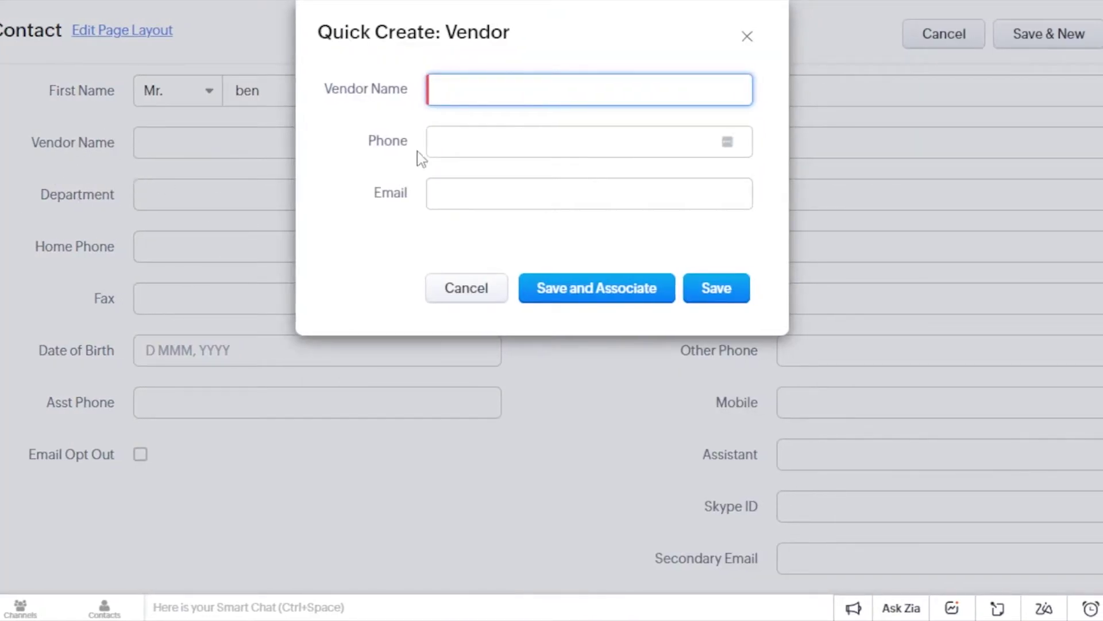
type("bmd")
key("Return")
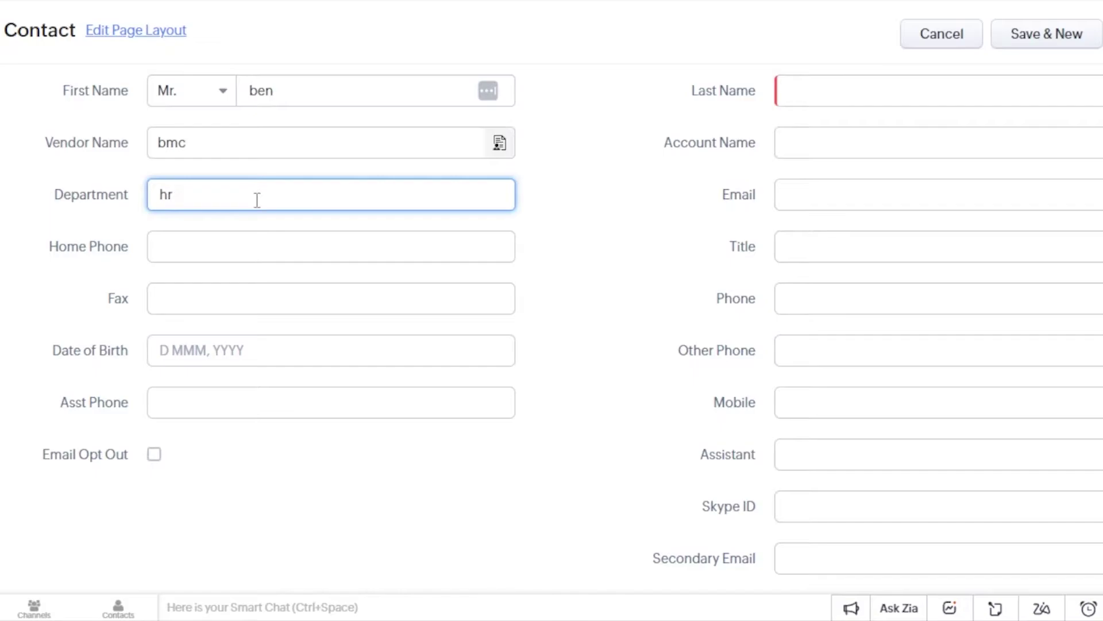
left_click(247, 253)
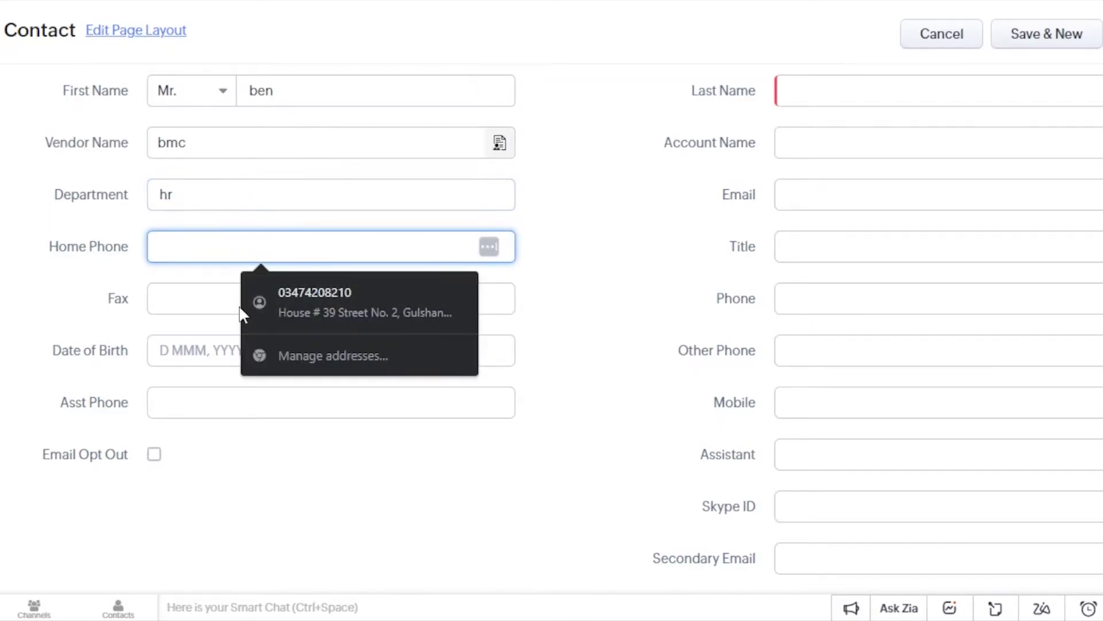
left_click(499, 482)
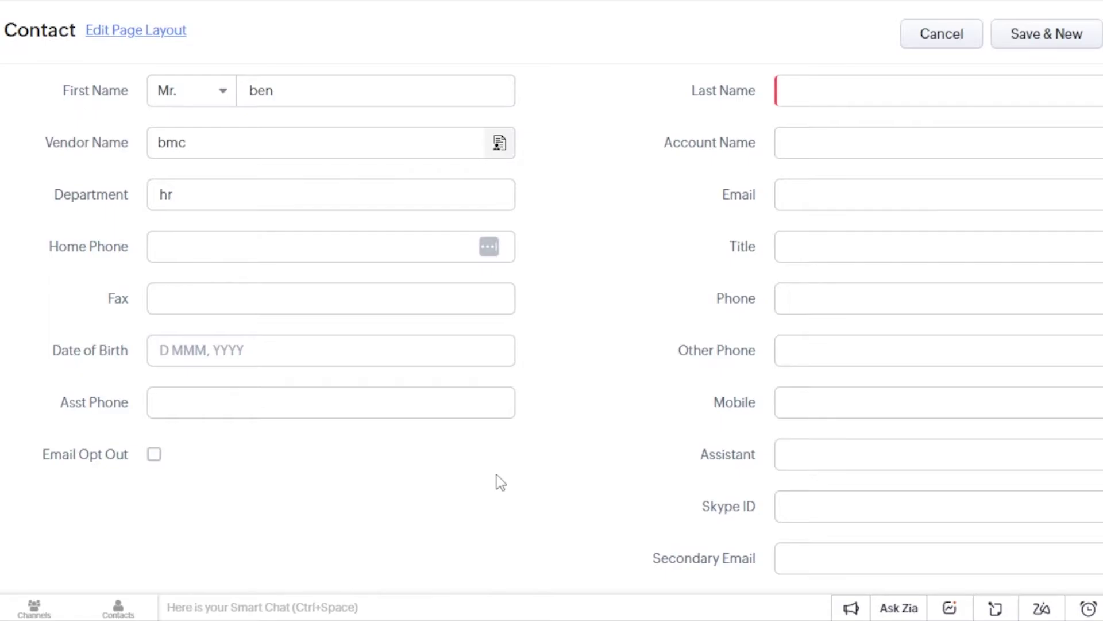
- Set lead source to Advertisement, enter the contact's e-mail, and title 'manager'
scroll(865, 257, "up", 2)
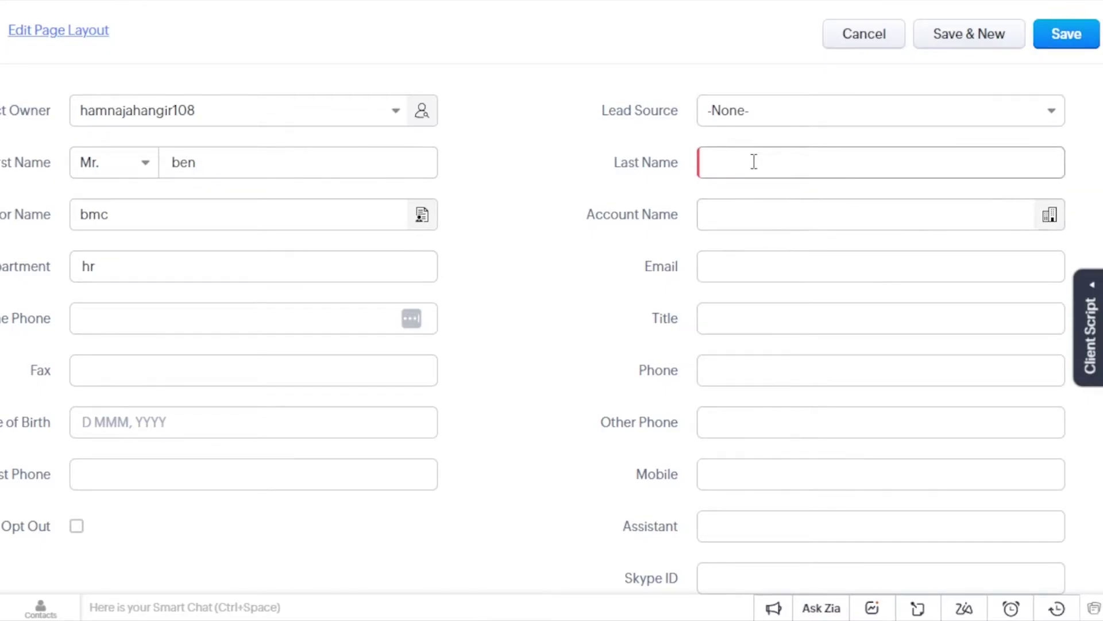
left_click(758, 120)
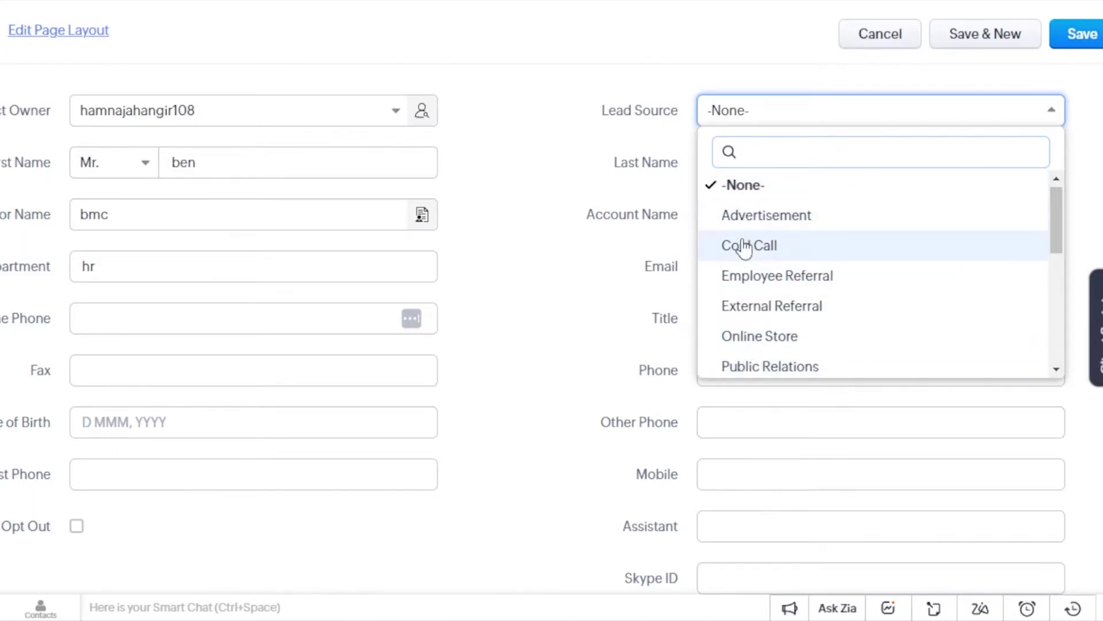
left_click(741, 215)
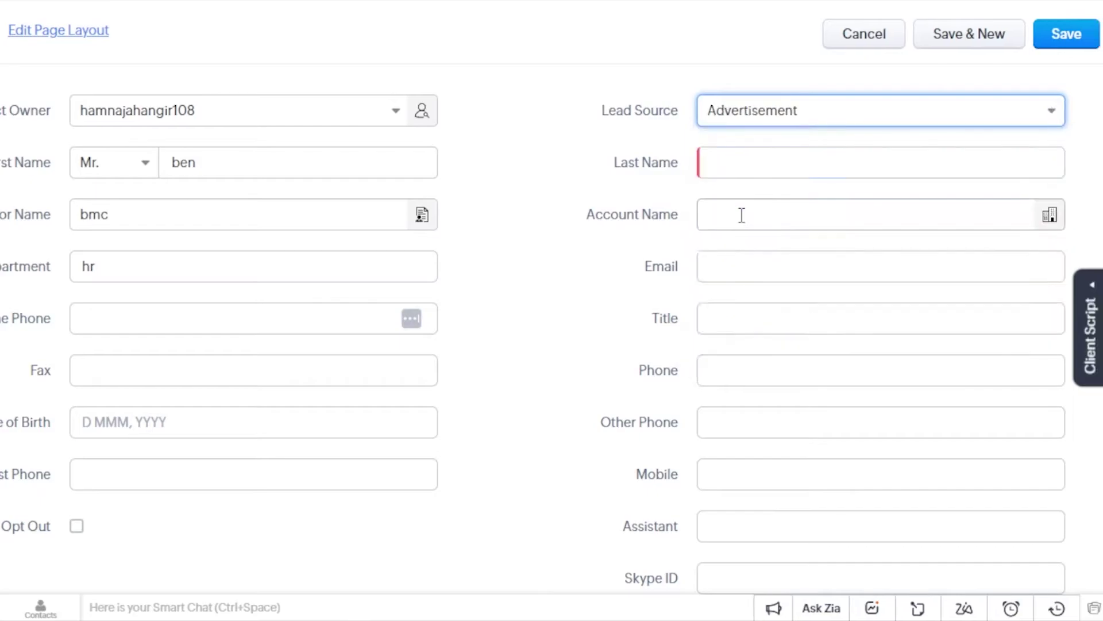
scroll(721, 135, "down", 2)
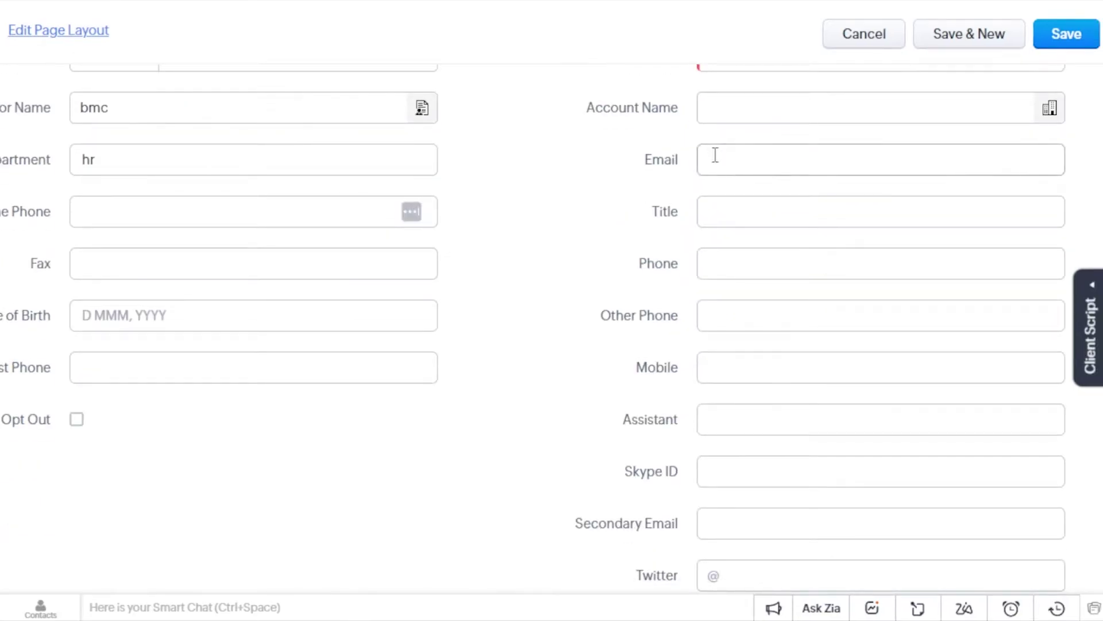
left_click(714, 155)
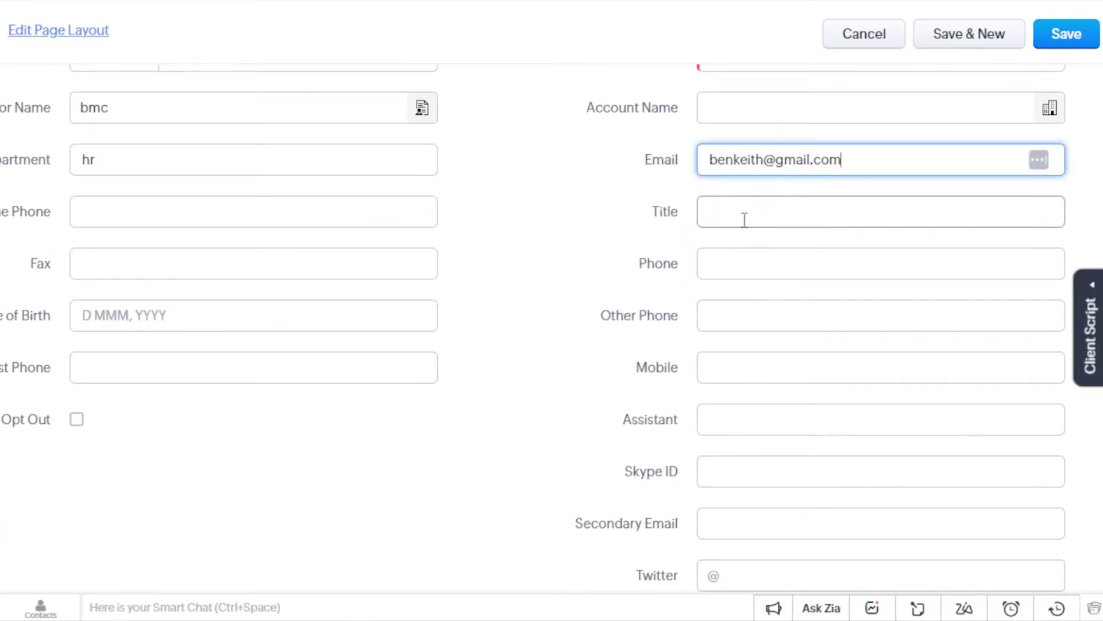
left_click(744, 216)
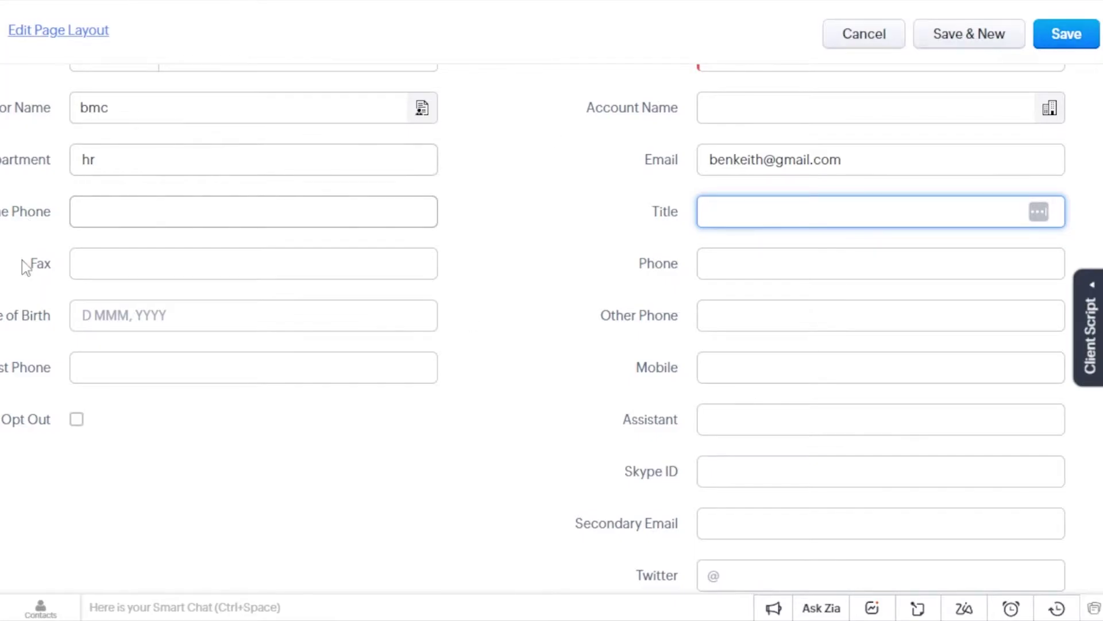
type("manager")
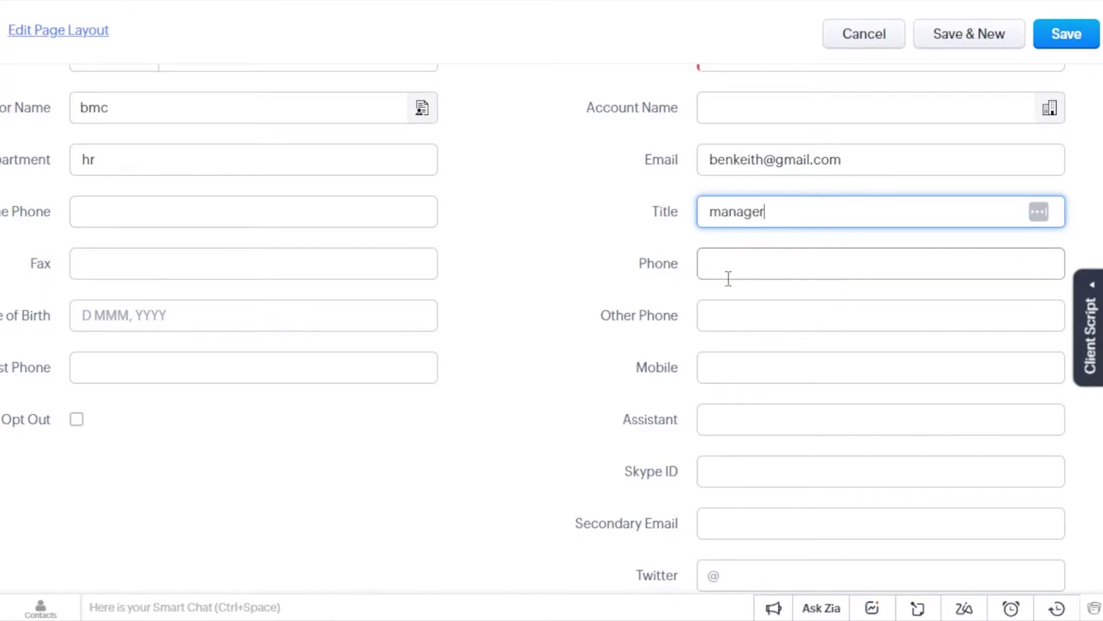
- Save the contact, then begin entering the required last name
scroll(746, 431, "down", 4)
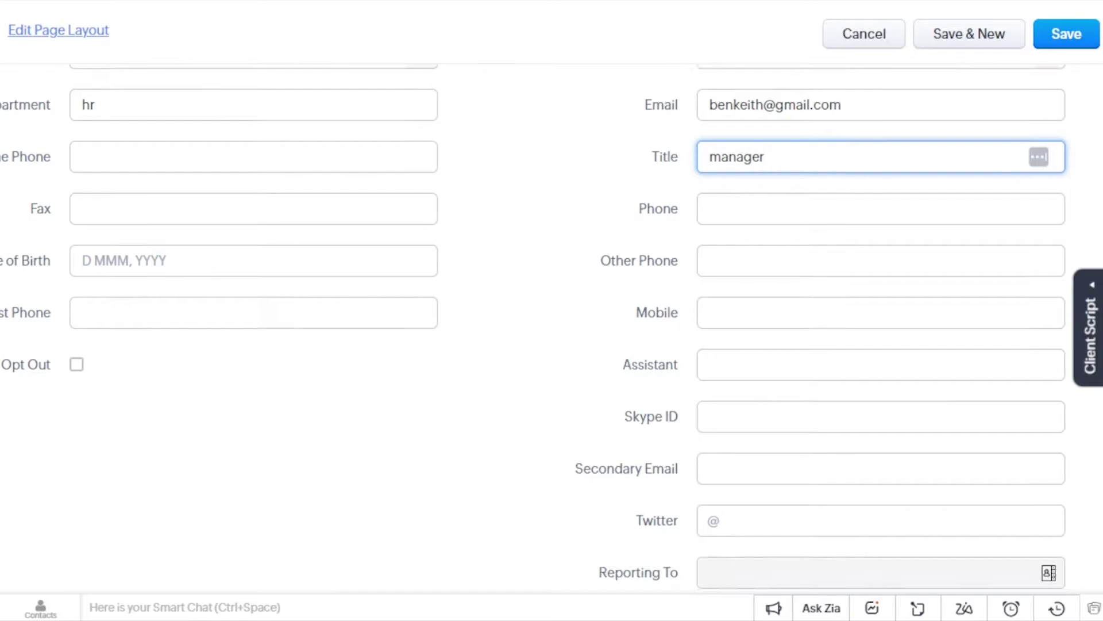
scroll(533, 329, "down", 6)
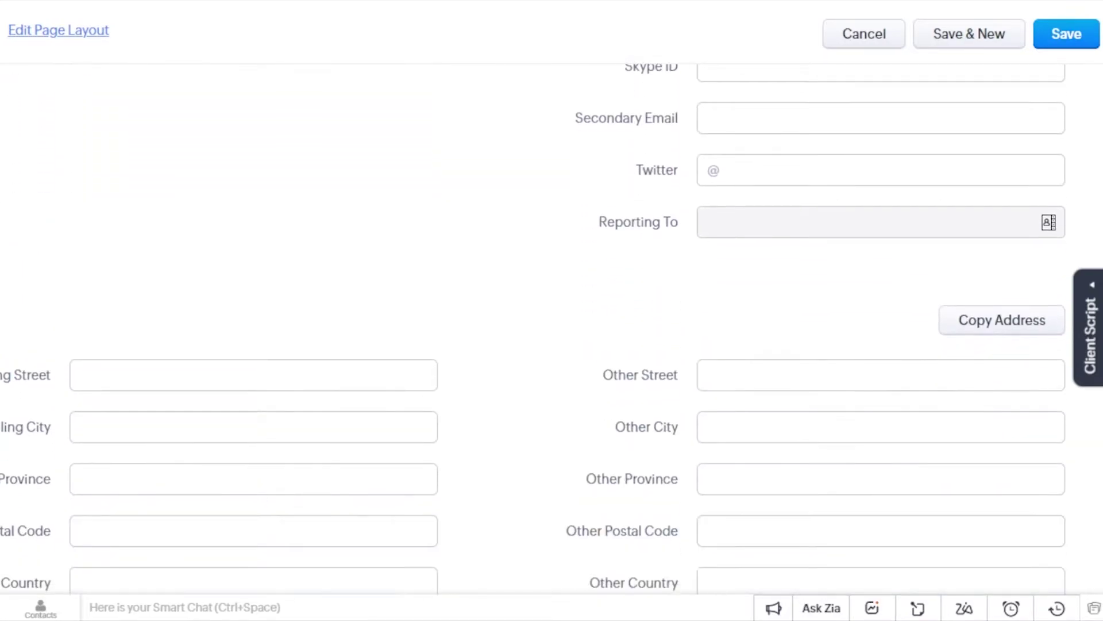
scroll(533, 329, "down", 1)
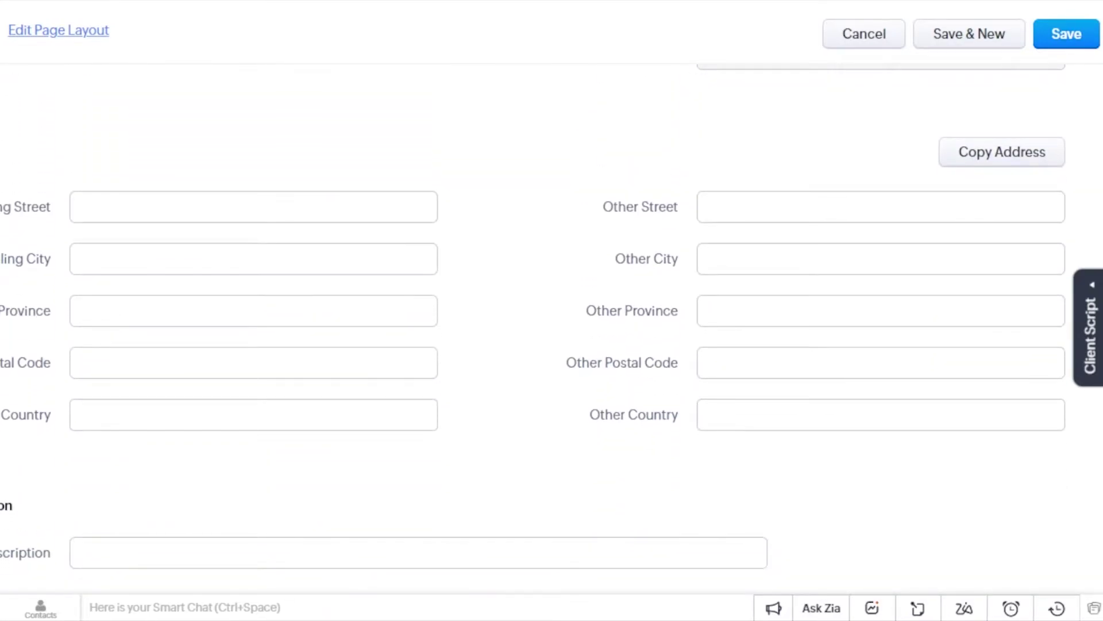
scroll(533, 329, "down", 1)
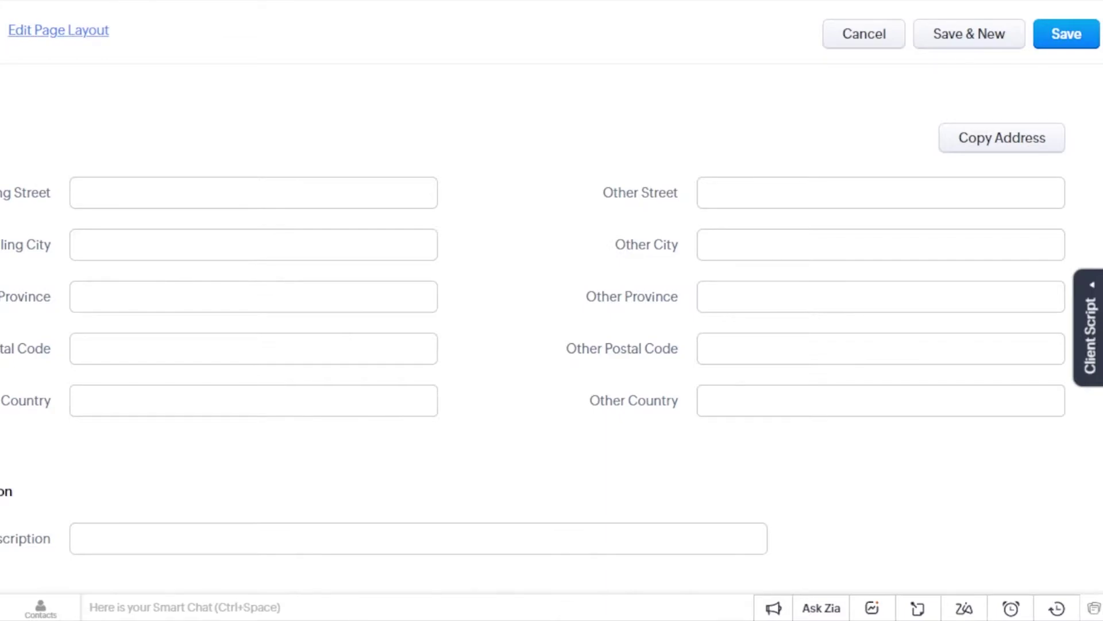
scroll(1070, 124, "up", 10)
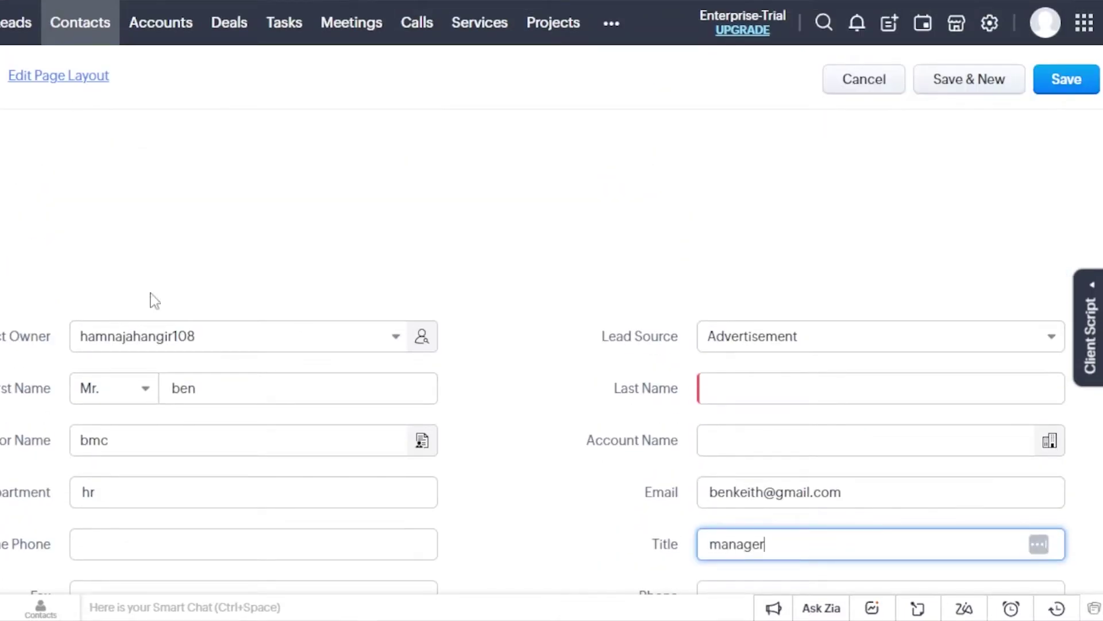
left_click(1065, 84)
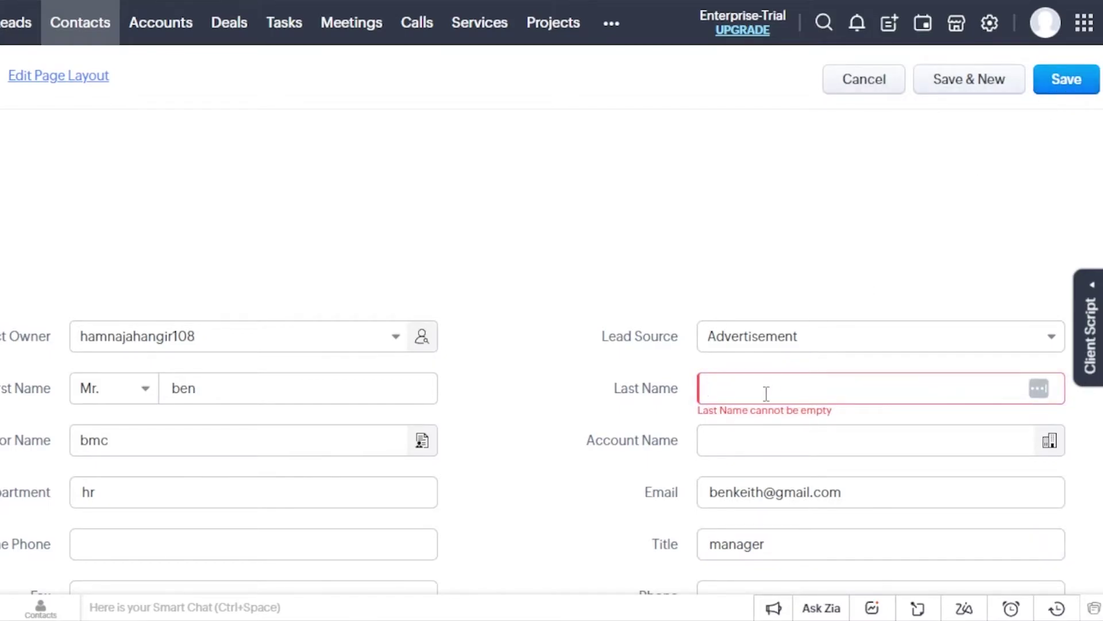
type("k")
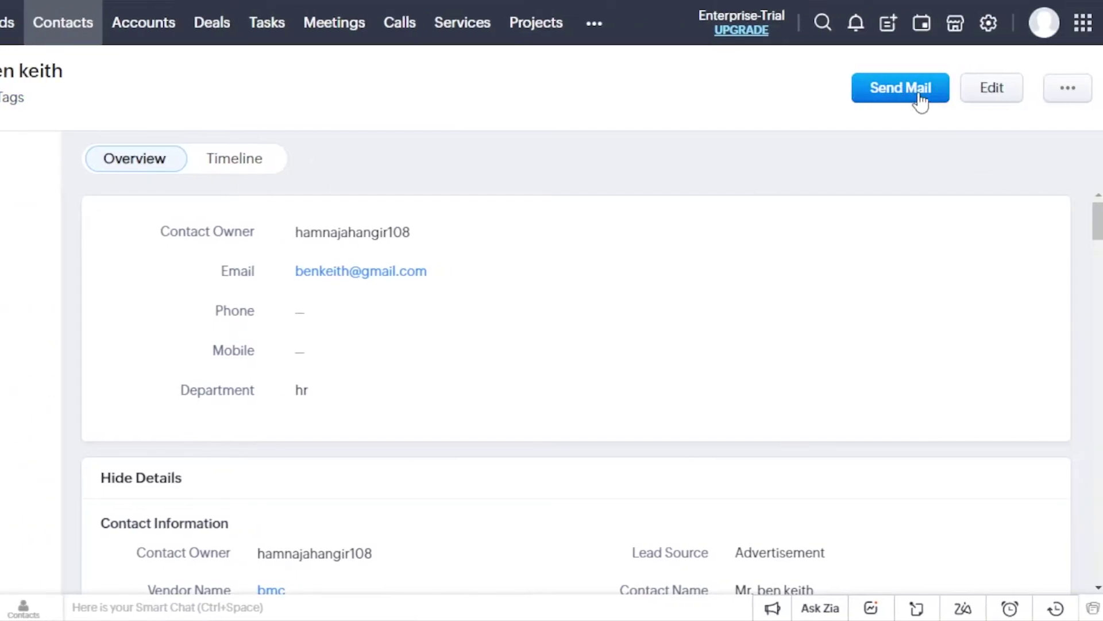
scroll(99, 394, "down", 3)
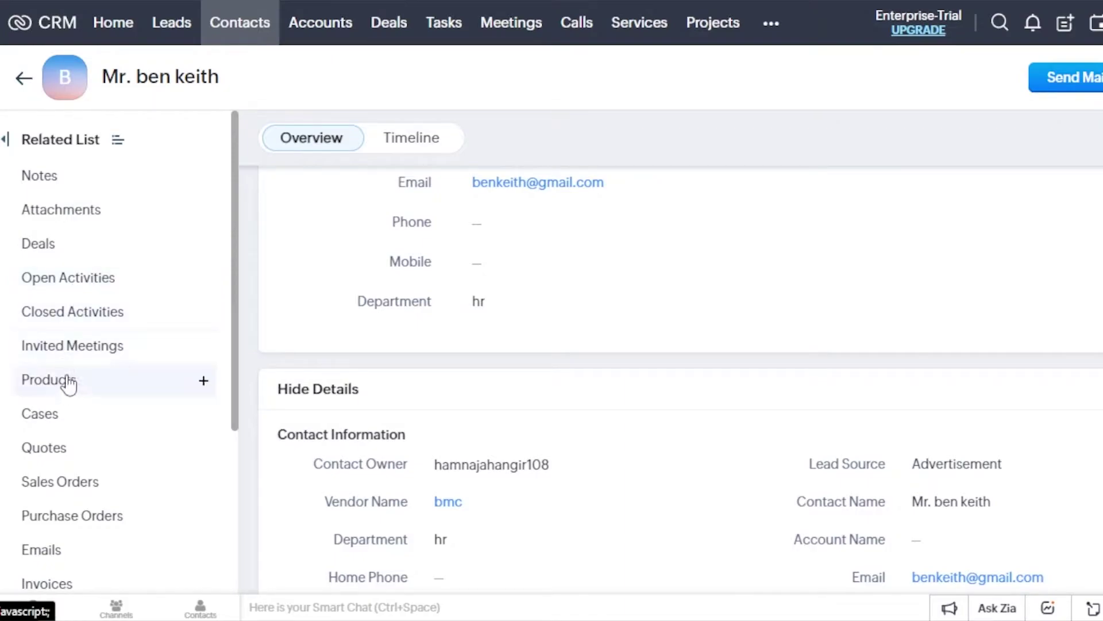
scroll(236, 367, "down", 1)
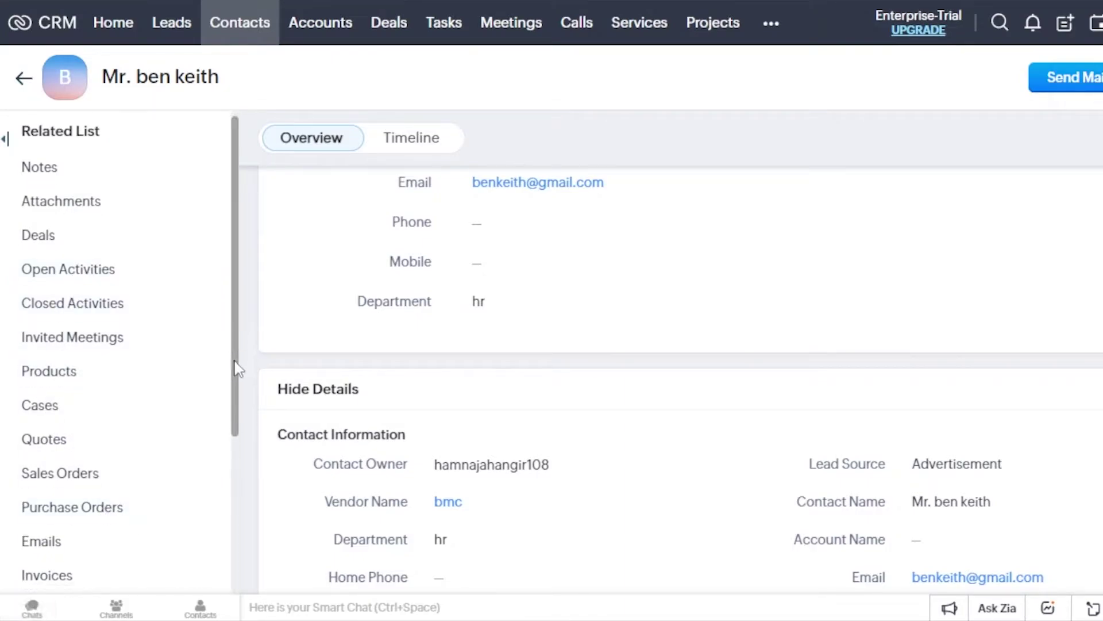
left_click_drag(237, 368, 239, 509)
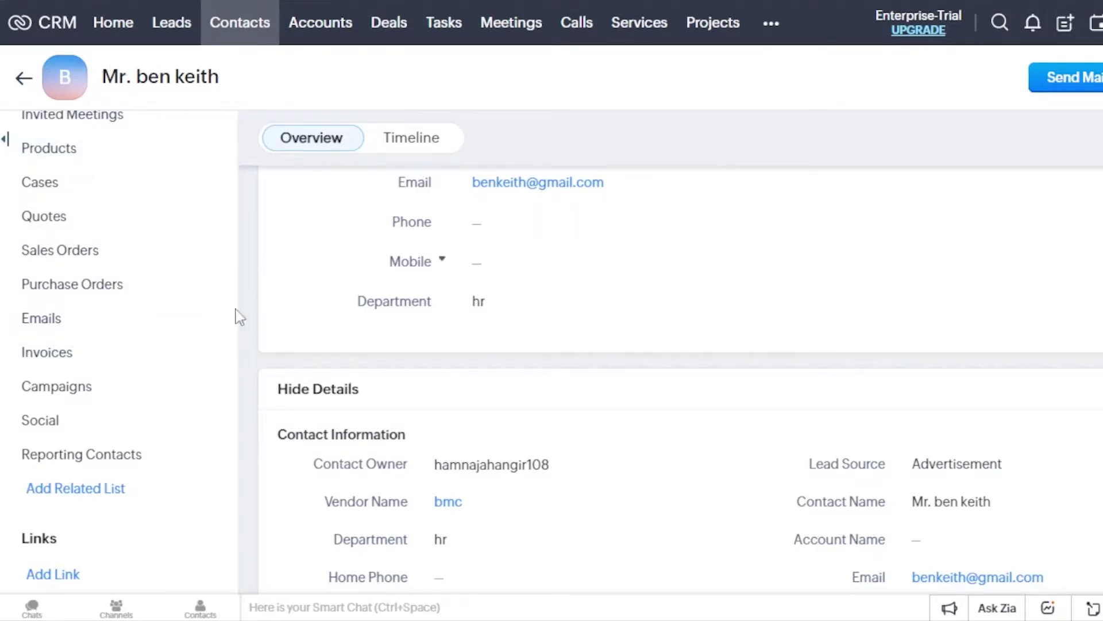
scroll(681, 379, "down", 5)
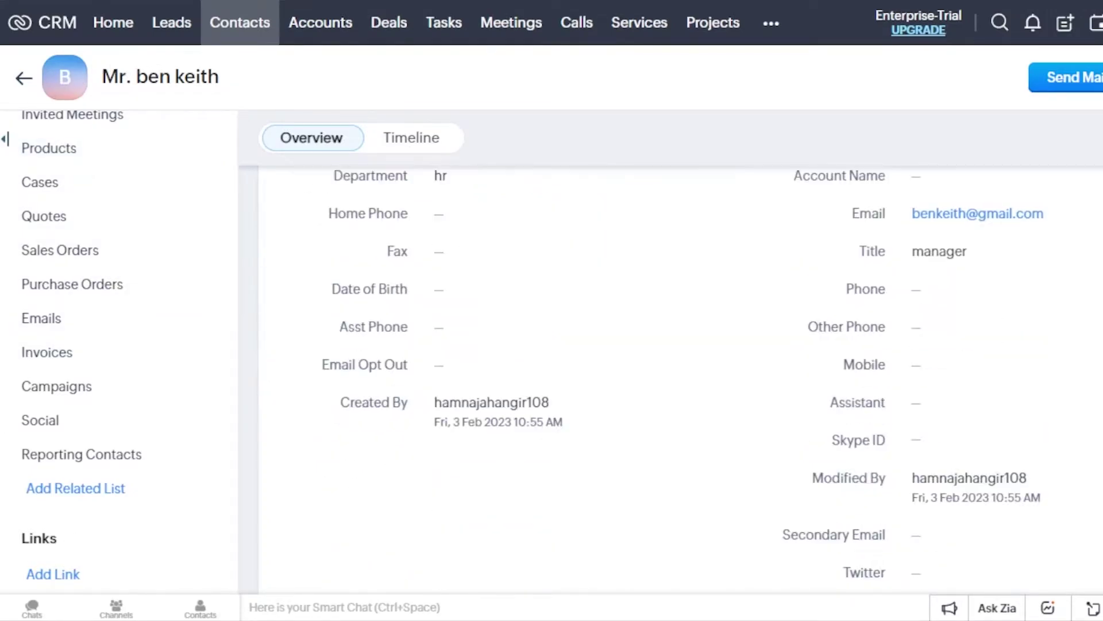
scroll(681, 379, "up", 5)
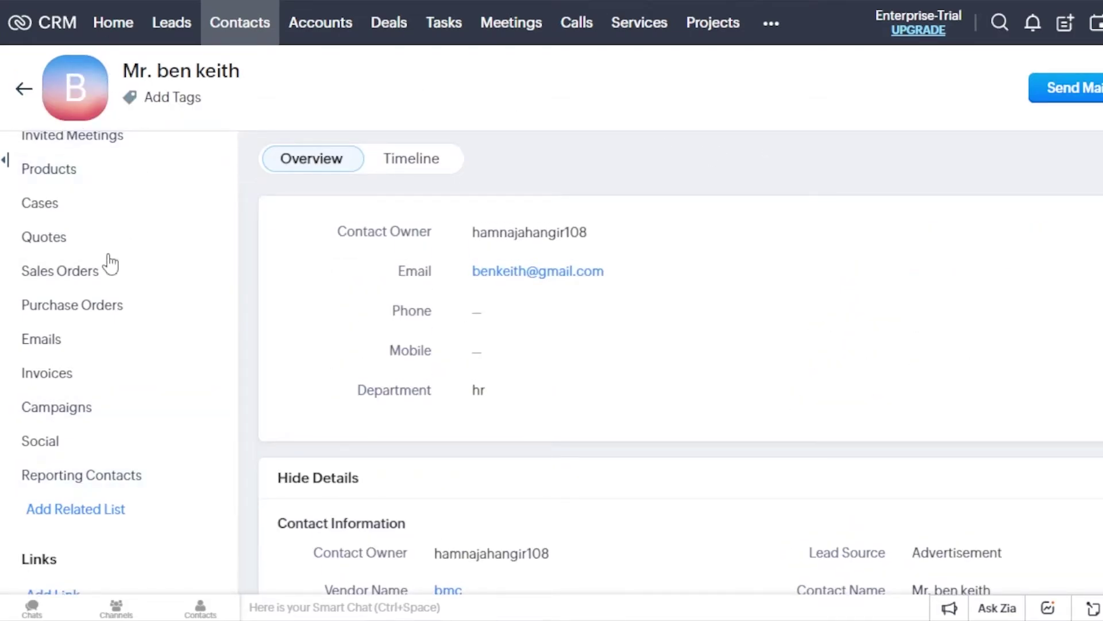
left_click_drag(231, 347, 229, 143)
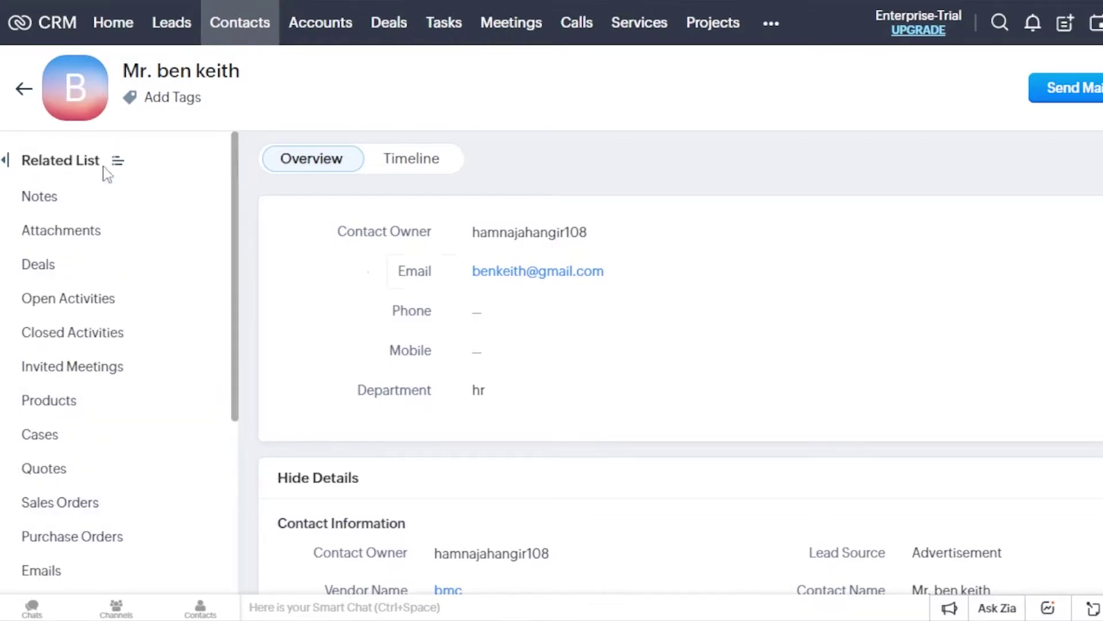
- Start a new lead from the Leads module, enter the first name, and set status Contacted
left_click(176, 33)
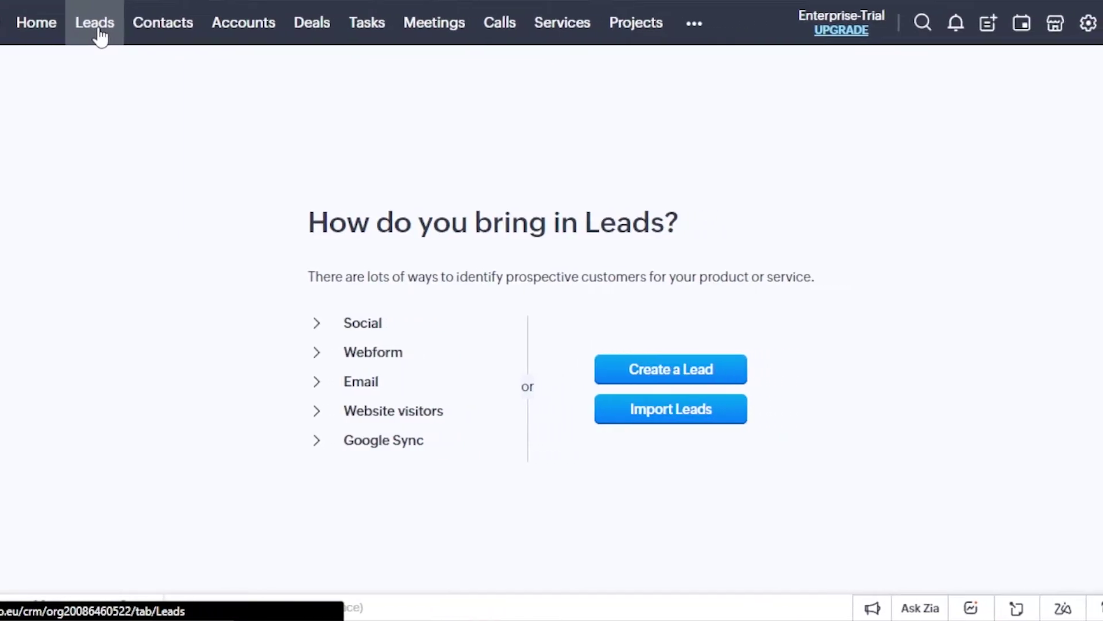
left_click(659, 380)
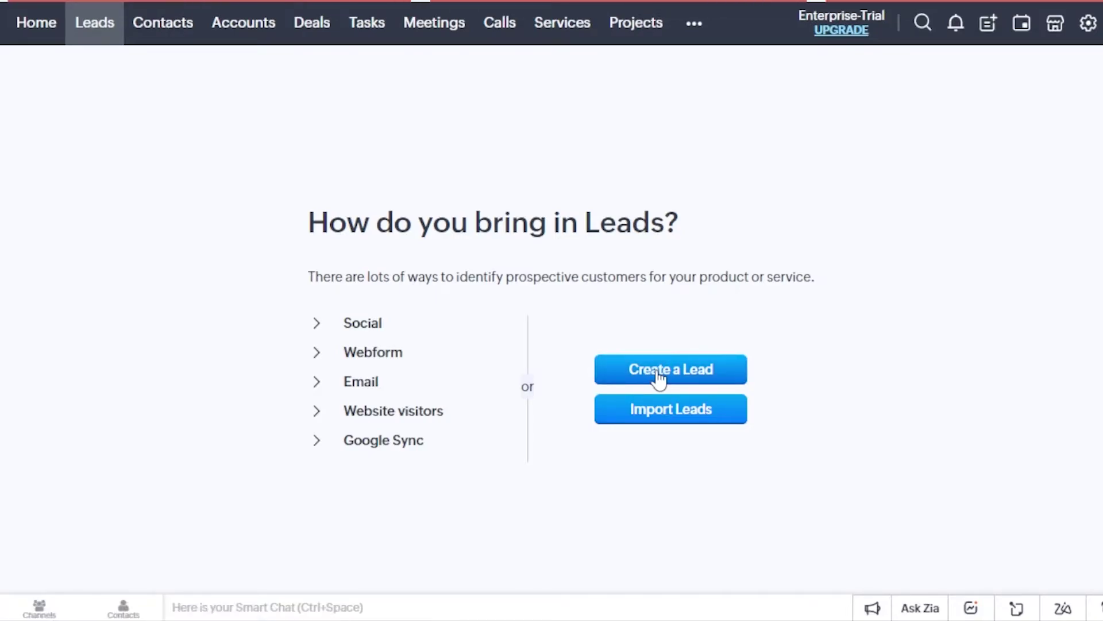
scroll(341, 107, "down", 5)
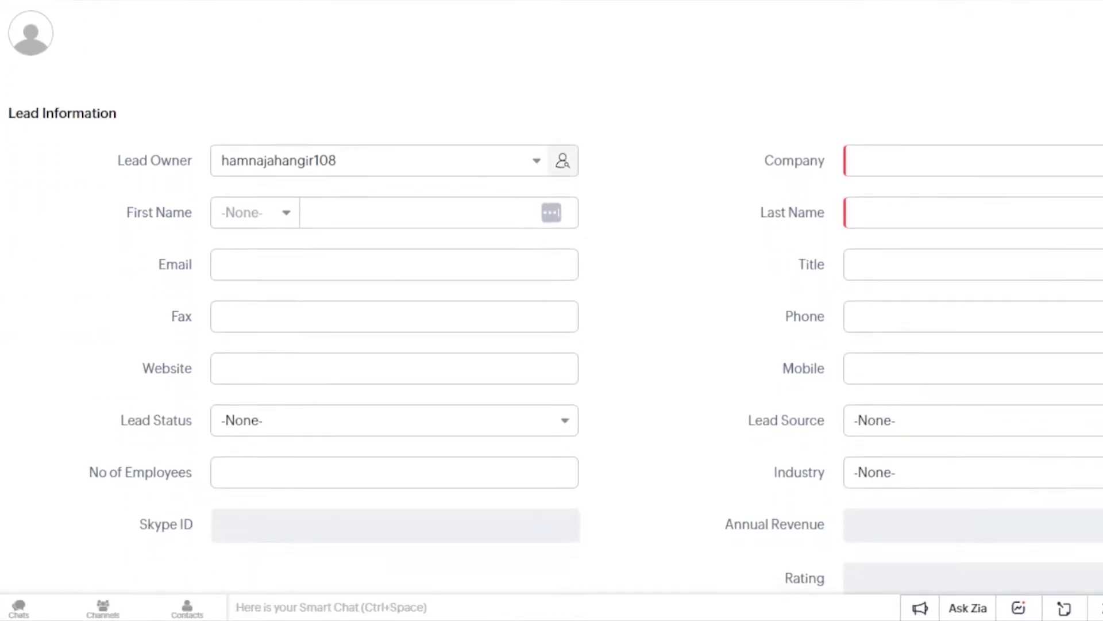
left_click(350, 118)
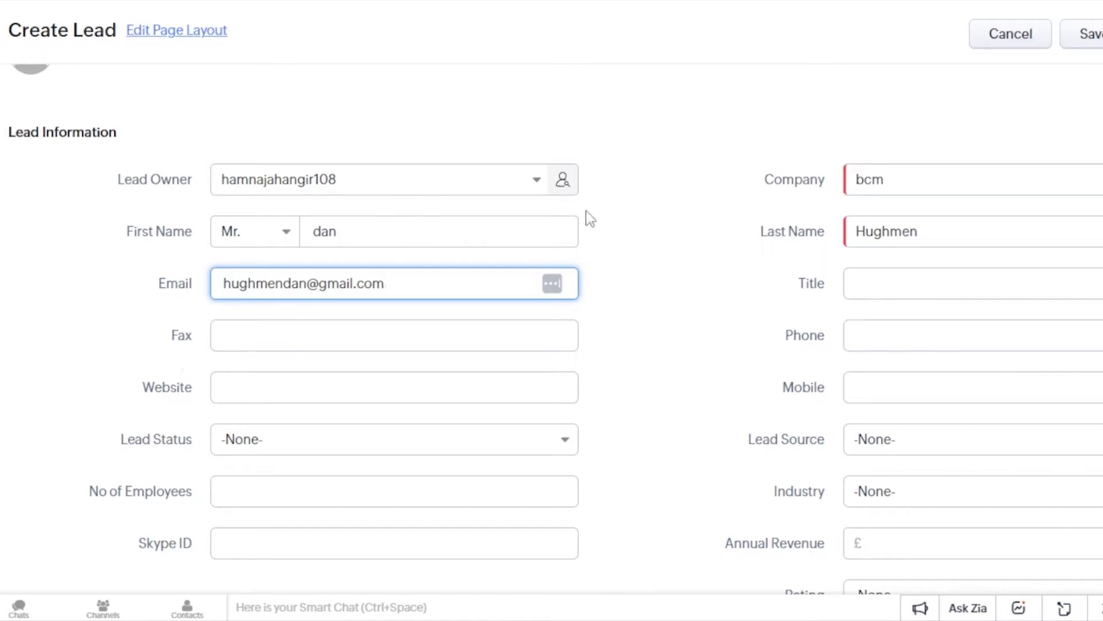
scroll(495, 195, "down", 4)
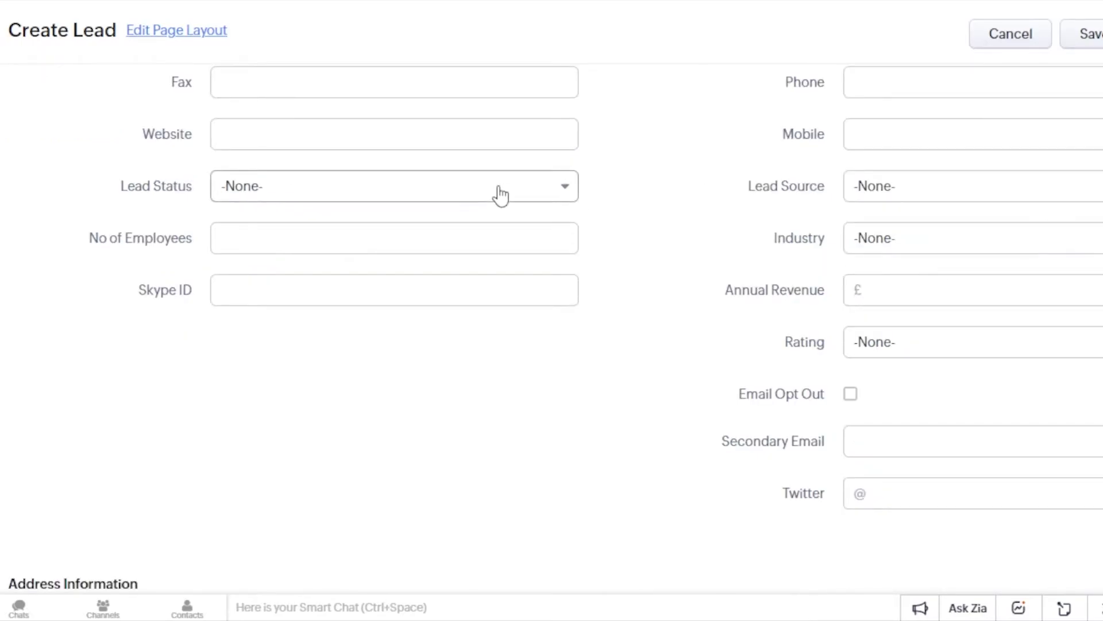
left_click(364, 187)
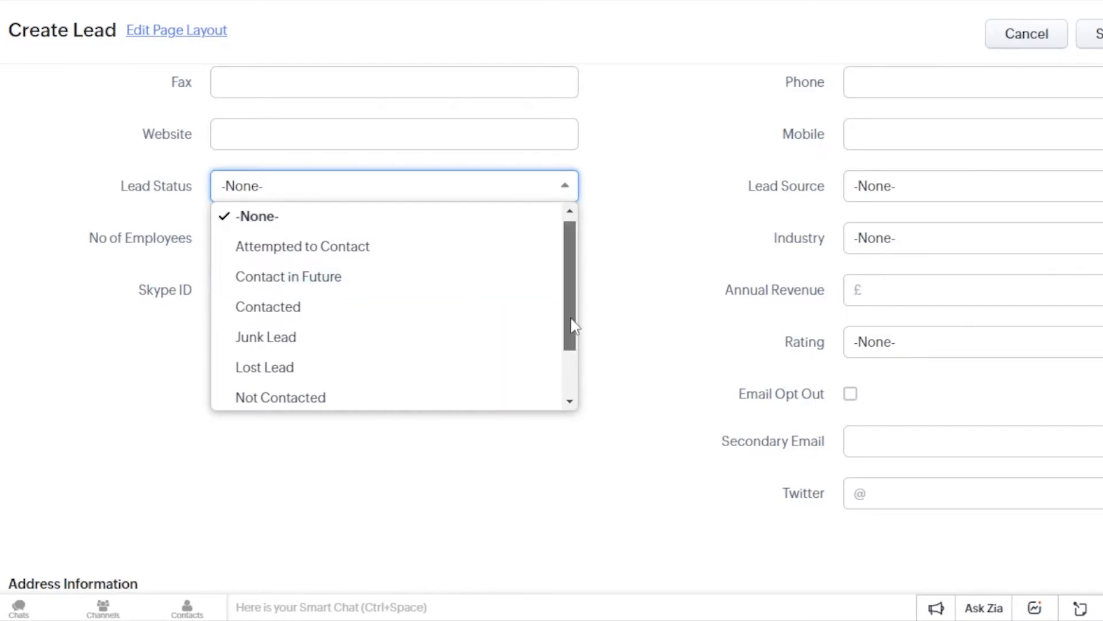
left_click_drag(571, 320, 576, 316)
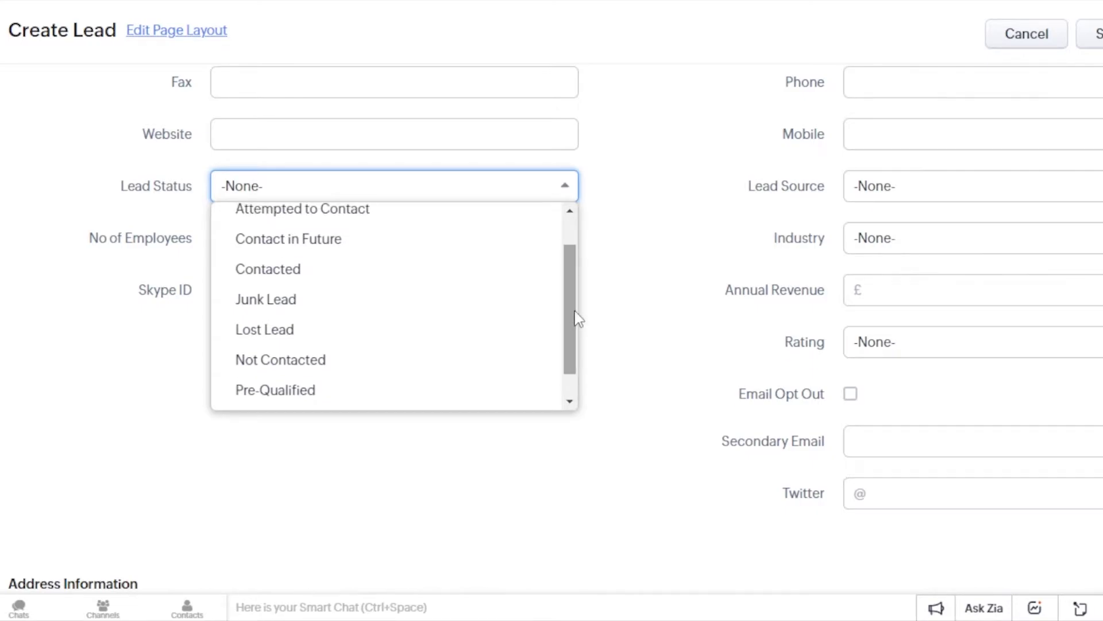
left_click(320, 276)
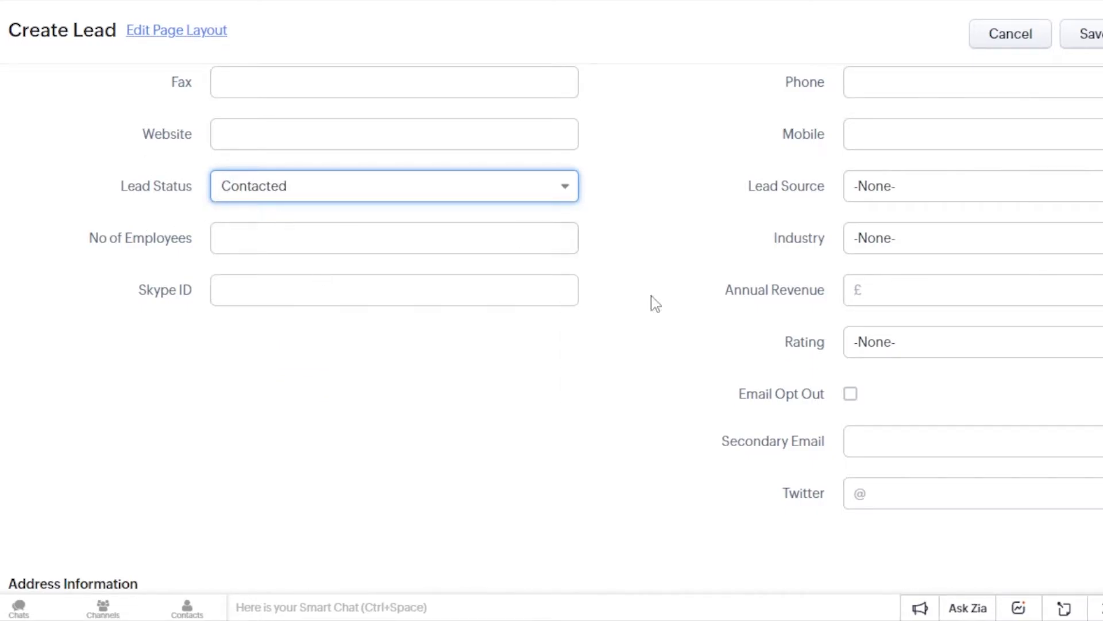
- Set lead source Cold Call, industry Data/Telecom OEM, annual revenue 10000 and rating Active
left_click(911, 189)
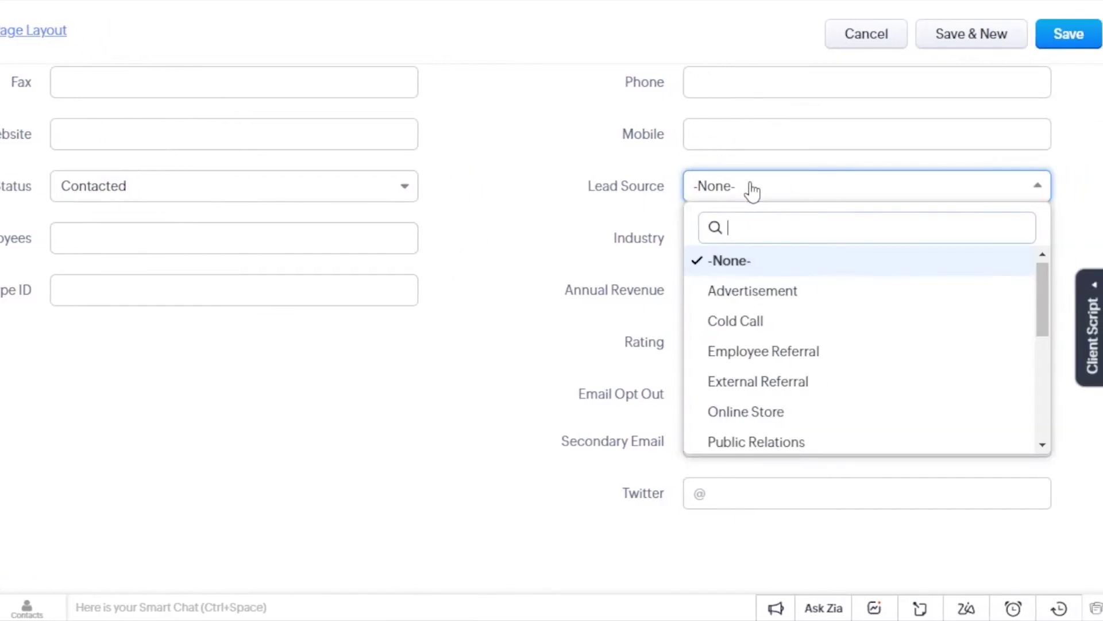
left_click(745, 328)
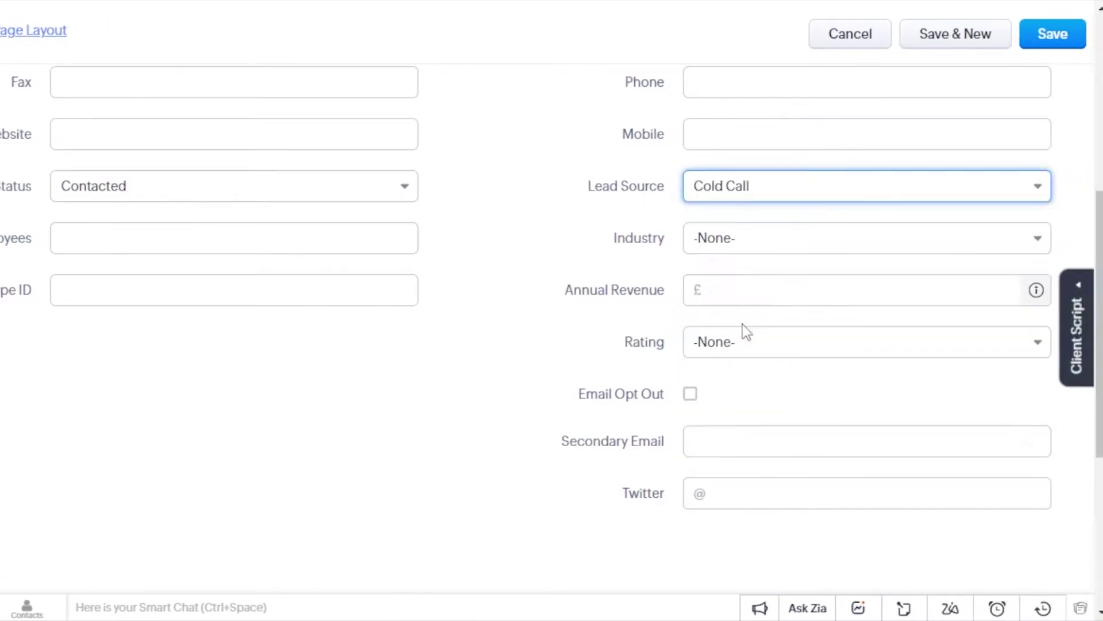
left_click(737, 243)
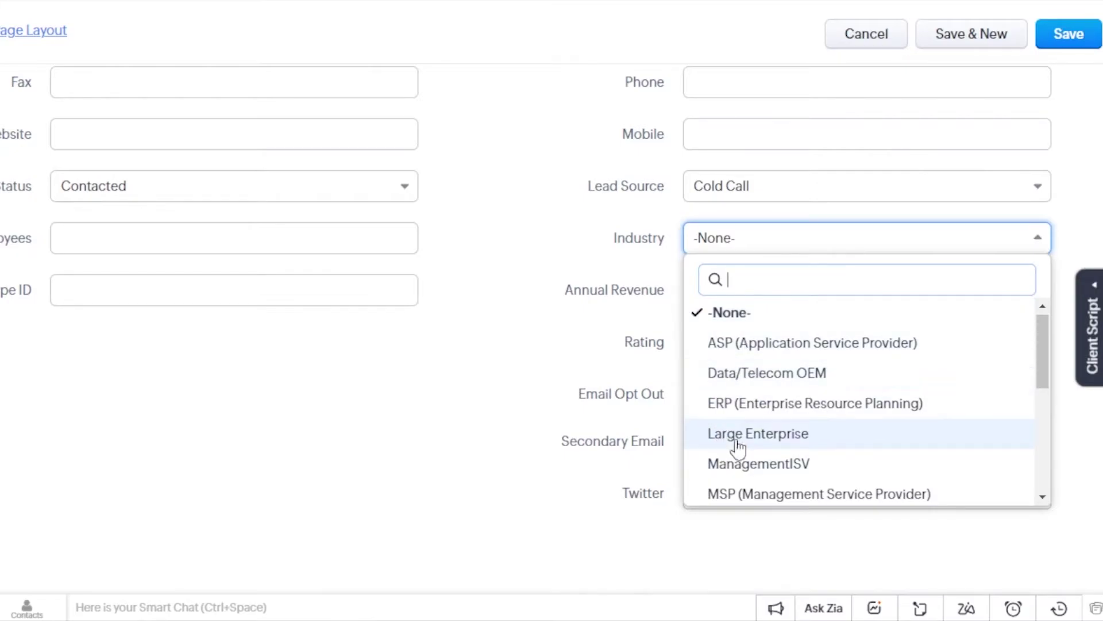
left_click(748, 379)
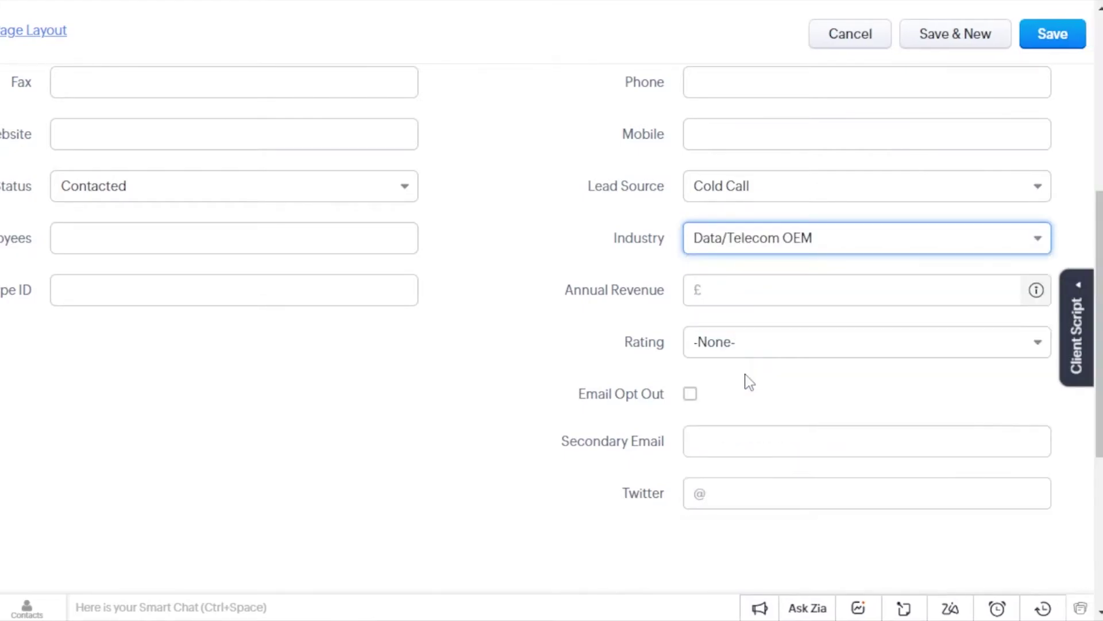
left_click(731, 294)
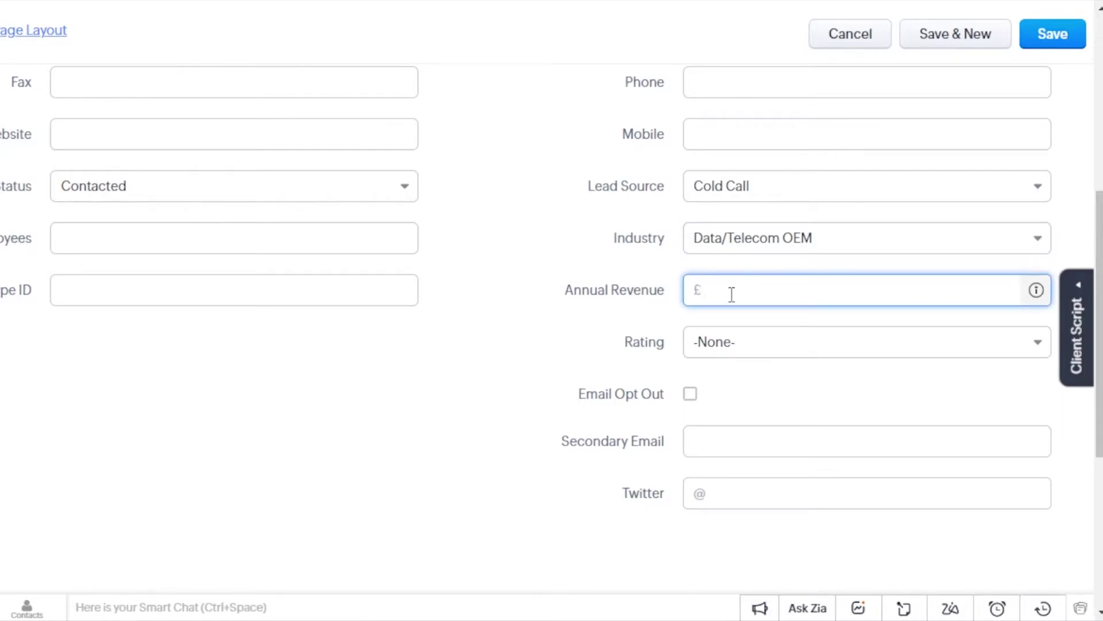
type("10000")
left_click(756, 352)
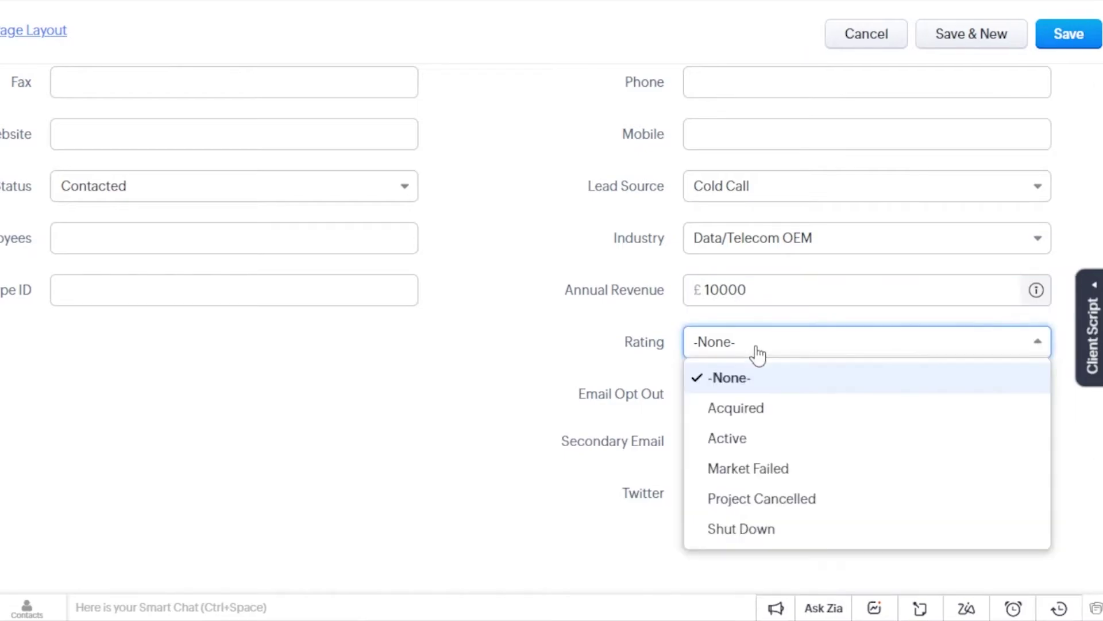
left_click(744, 440)
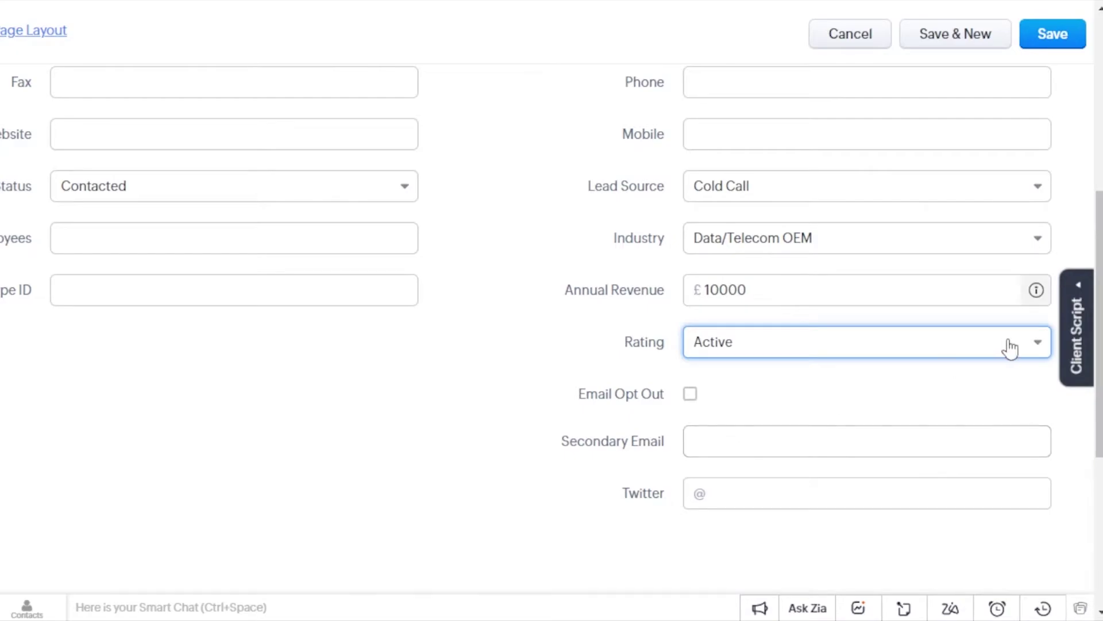
- Set No. of Employees to 2 and start the lead's description
scroll(1007, 344, "down", 3)
scroll(386, 308, "up", 3)
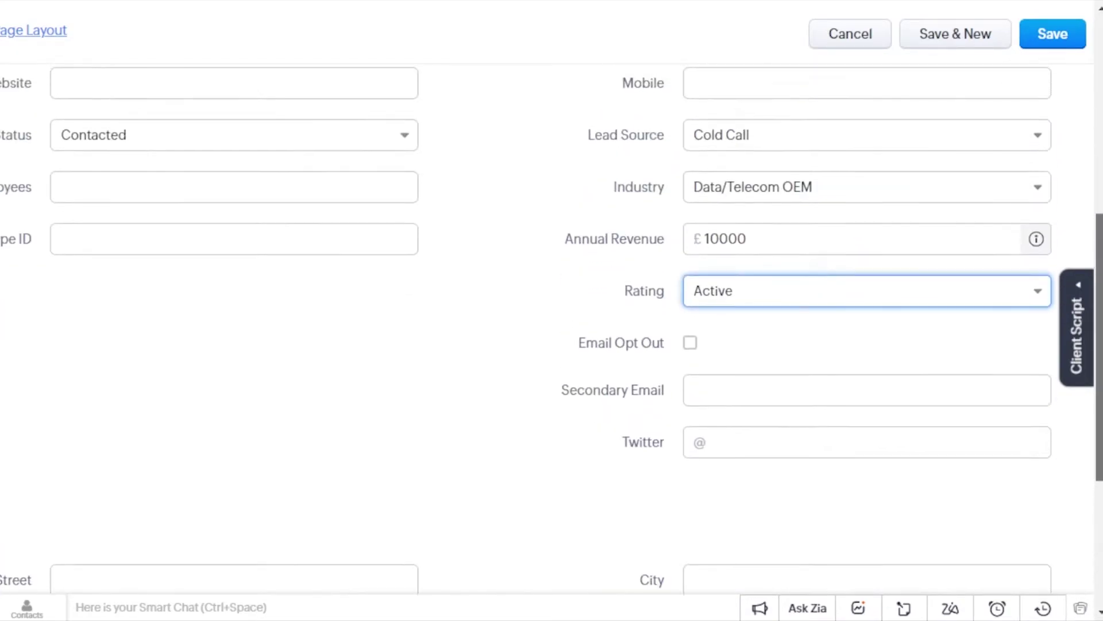
left_click(210, 183)
type("2")
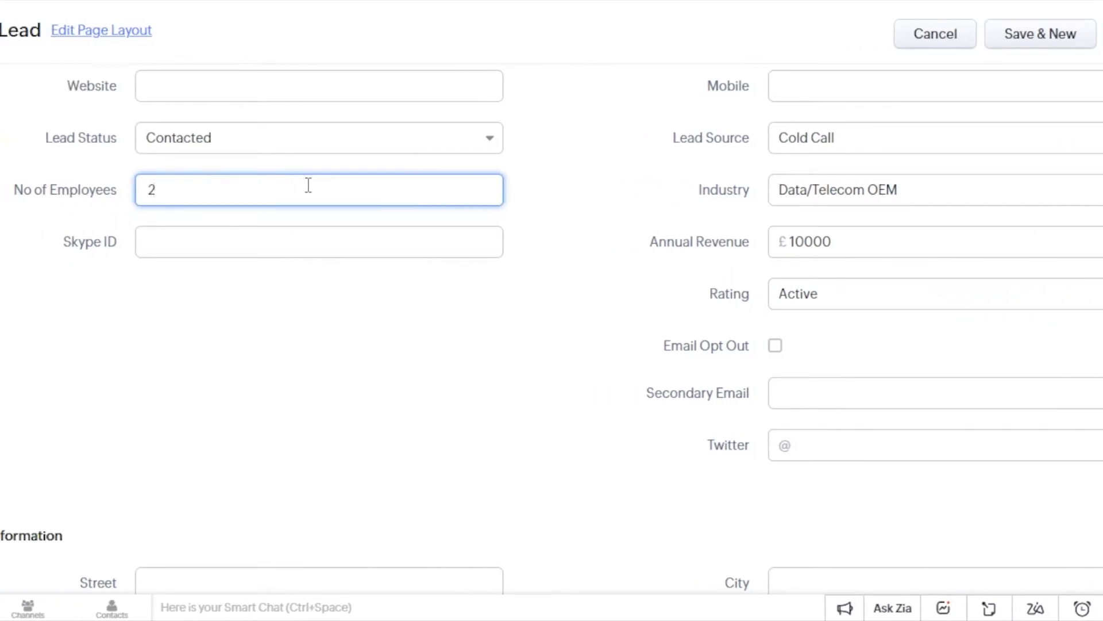
scroll(837, 332, "down", 2)
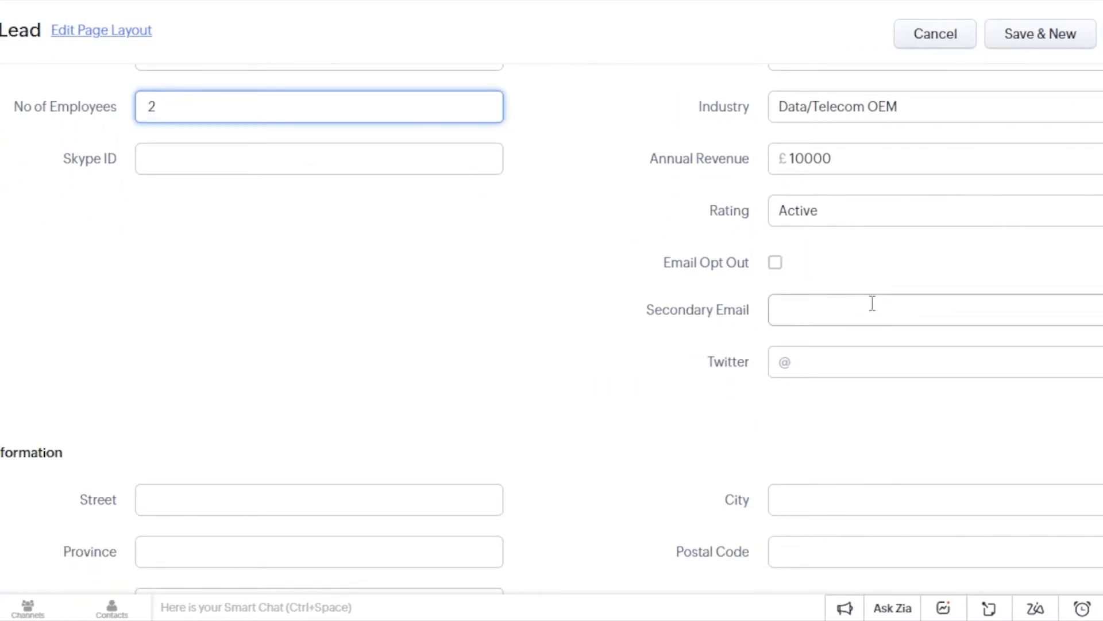
scroll(351, 319, "down", 2)
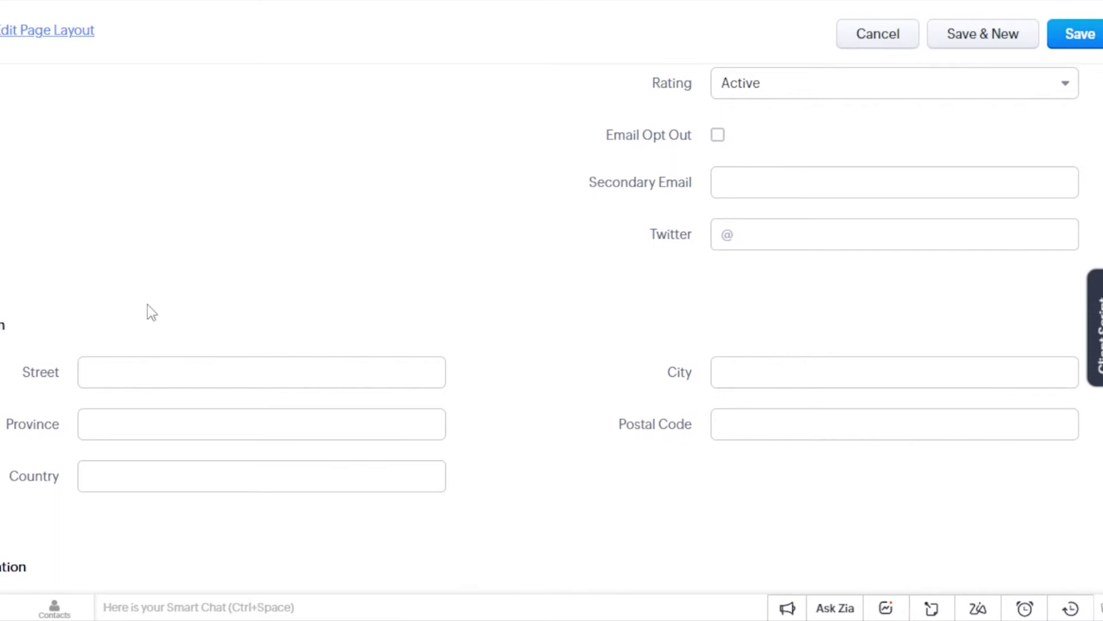
scroll(166, 298, "down", 1)
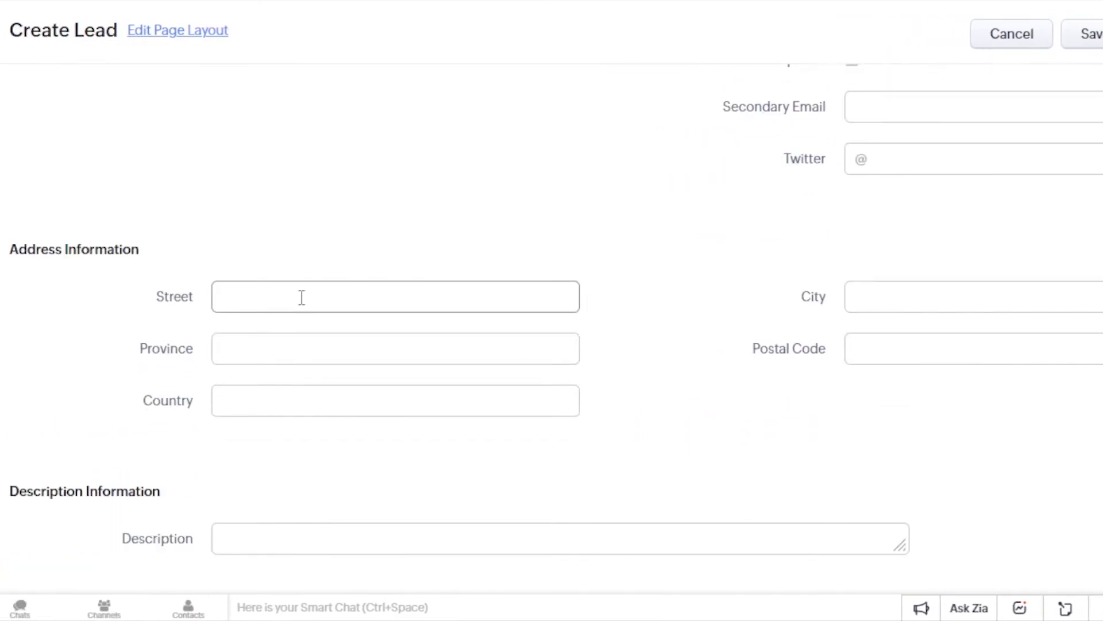
left_click(289, 536)
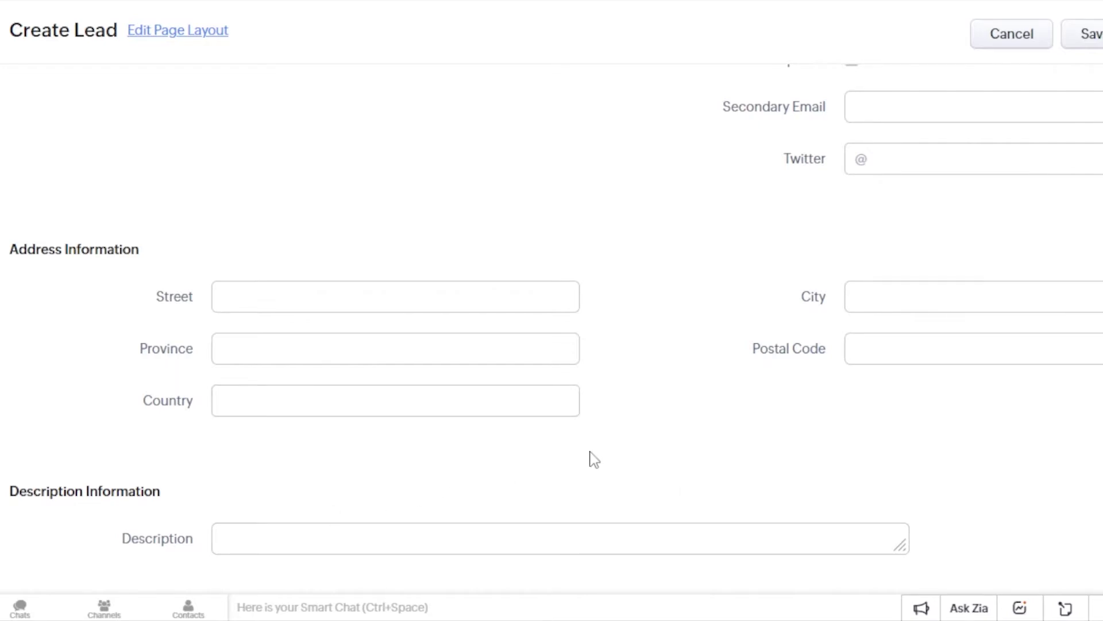
scroll(552, 310, "up", 10)
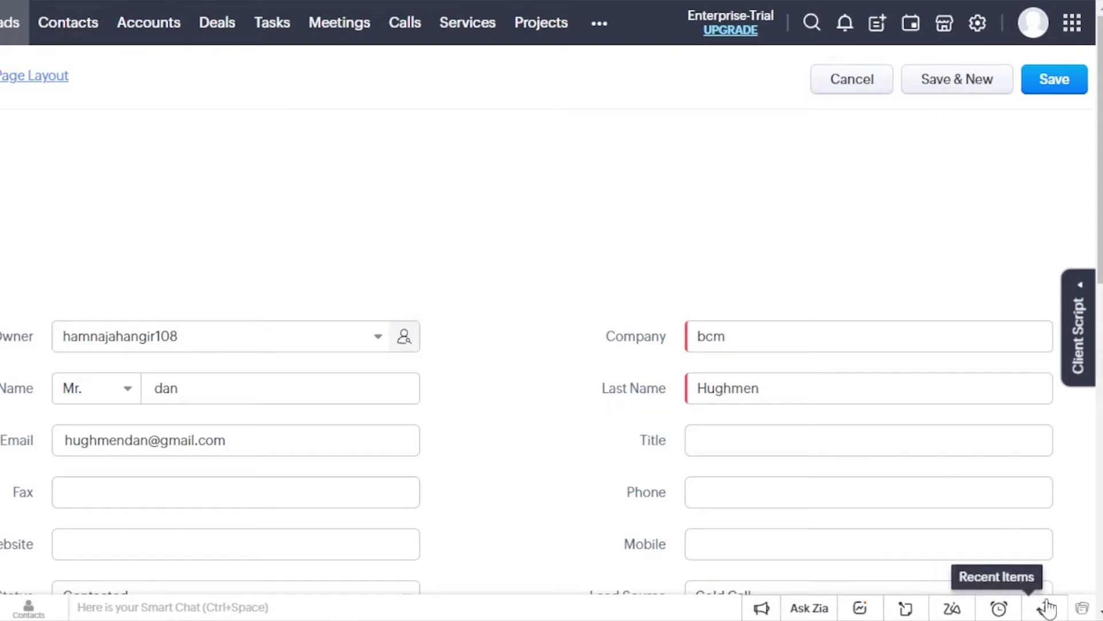
scroll(579, 318, "down", 10)
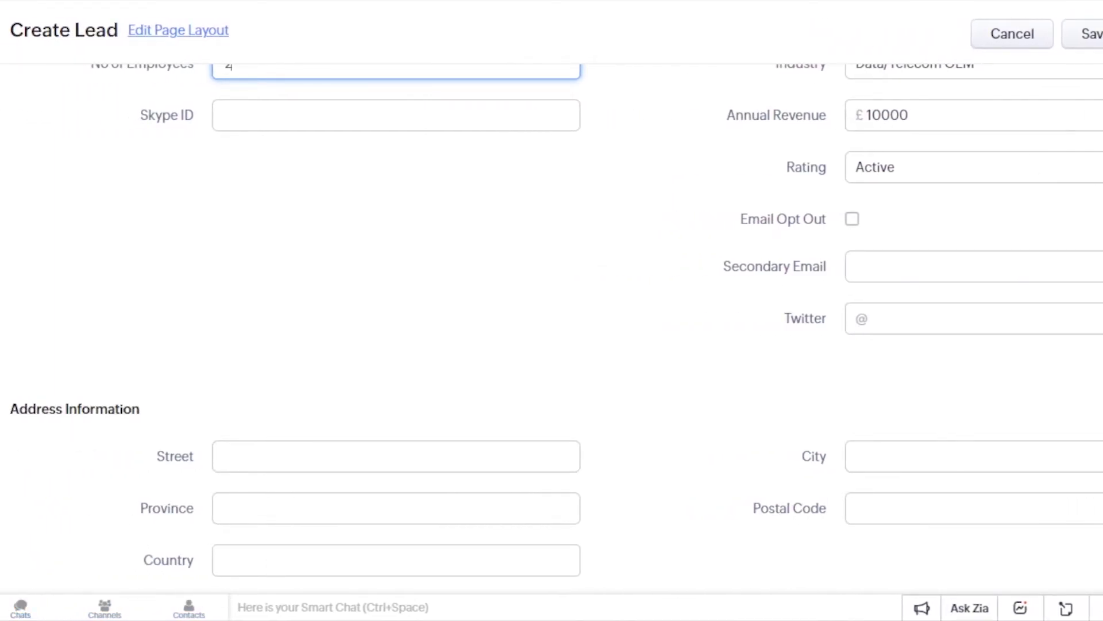
- Save the bcm lead, then view the Accounts page and the Deals page
left_click(1102, 43)
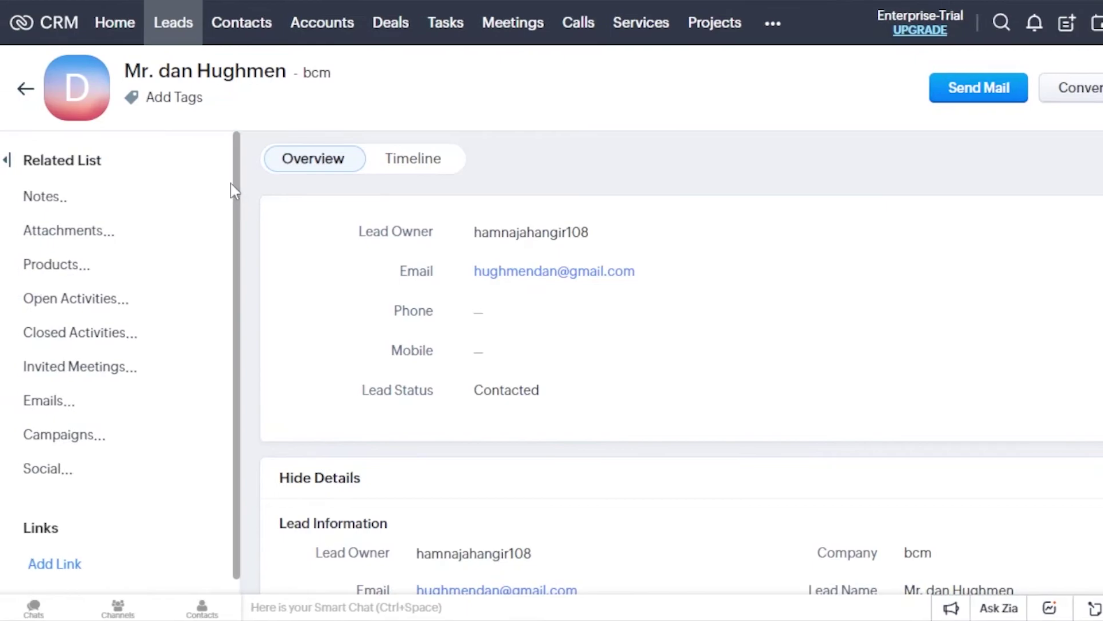
scroll(230, 241, "down", 2)
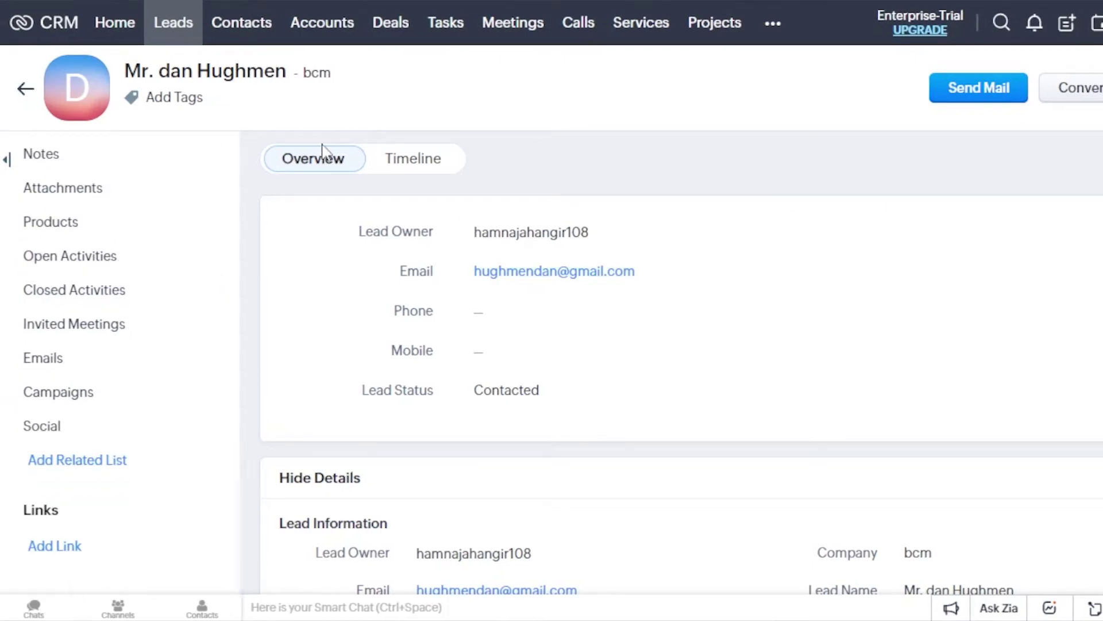
mouse_move(204, 397)
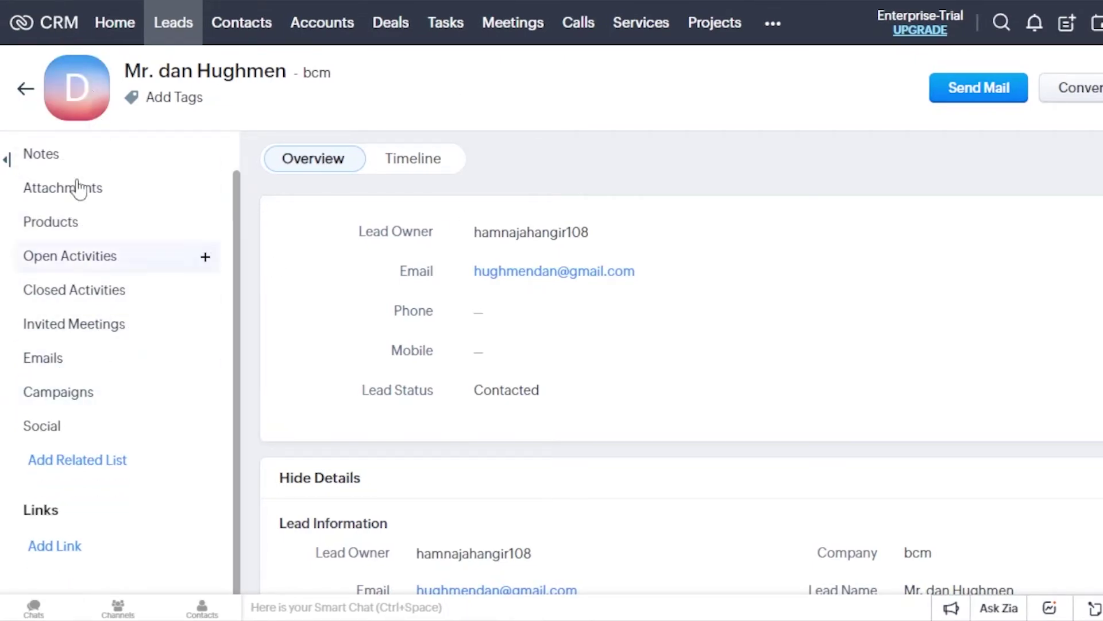
left_click(333, 29)
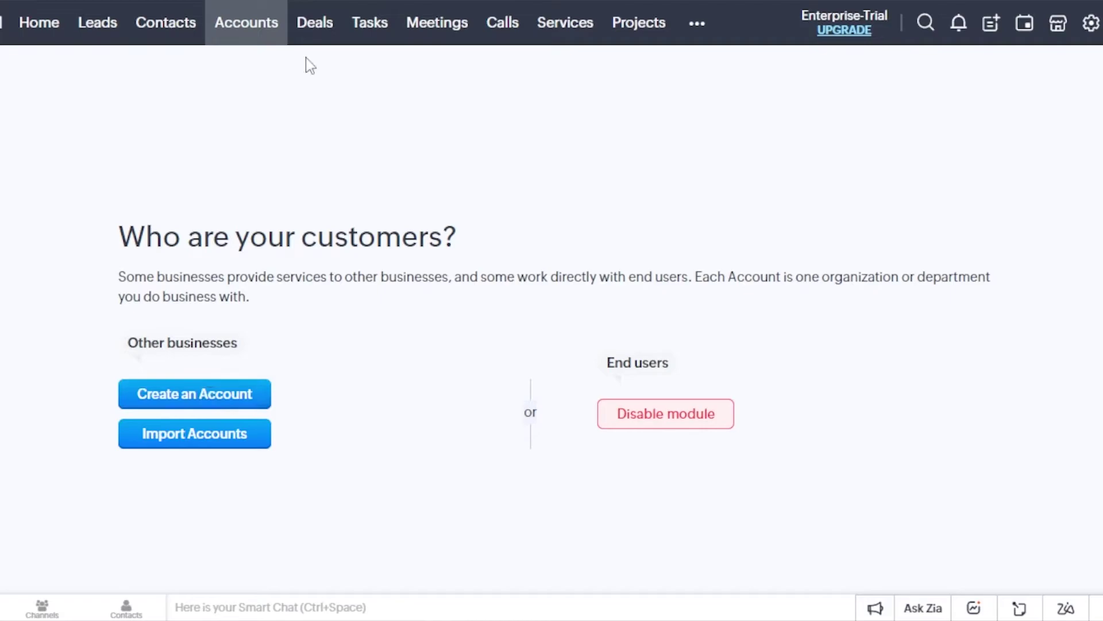
left_click(323, 28)
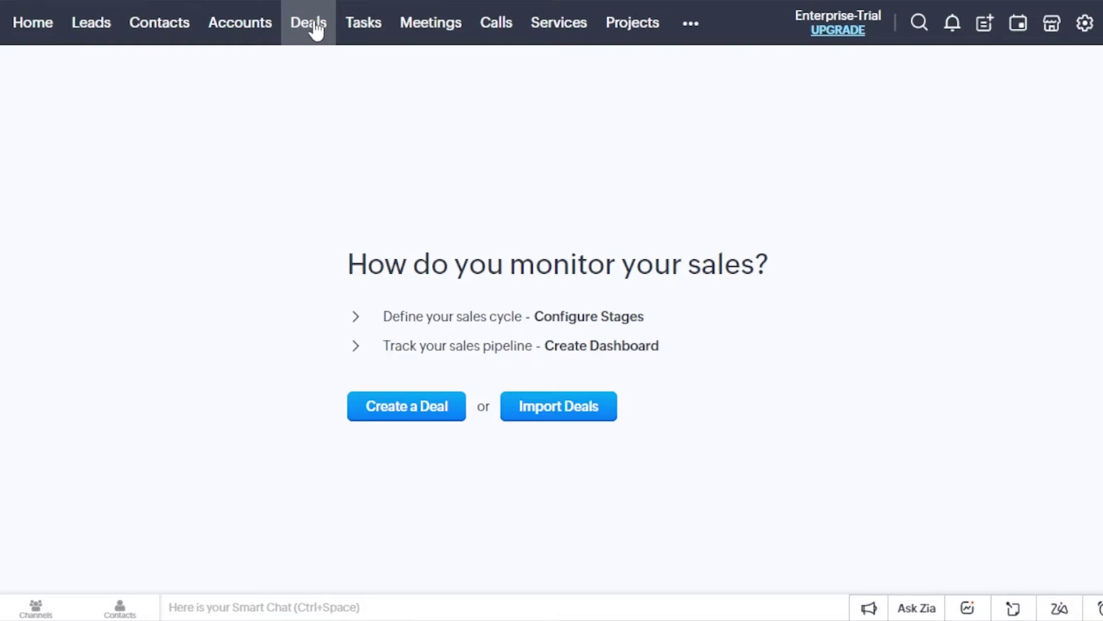
- Open Tasks and preview the new-task form and its Status options without creating a task
left_click(371, 36)
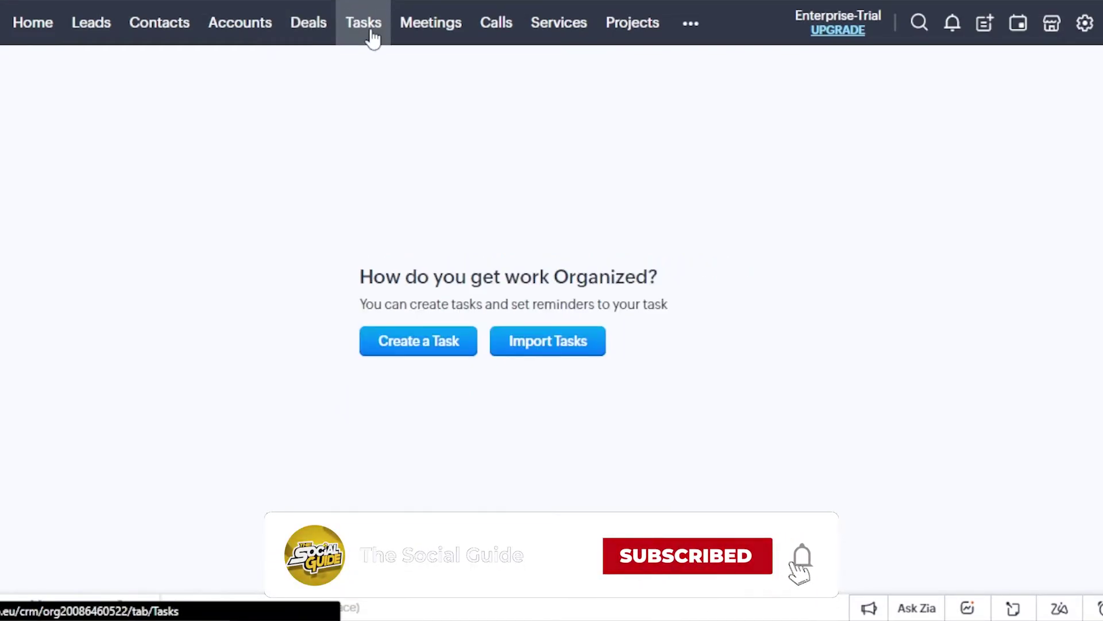
left_click(431, 340)
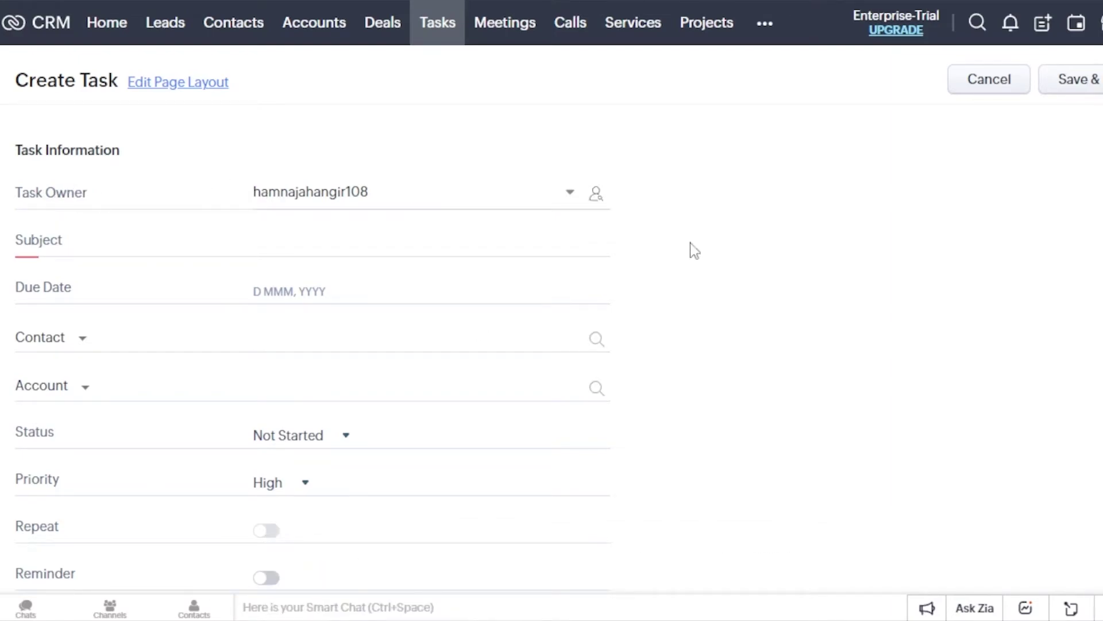
scroll(445, 81, "down", 1)
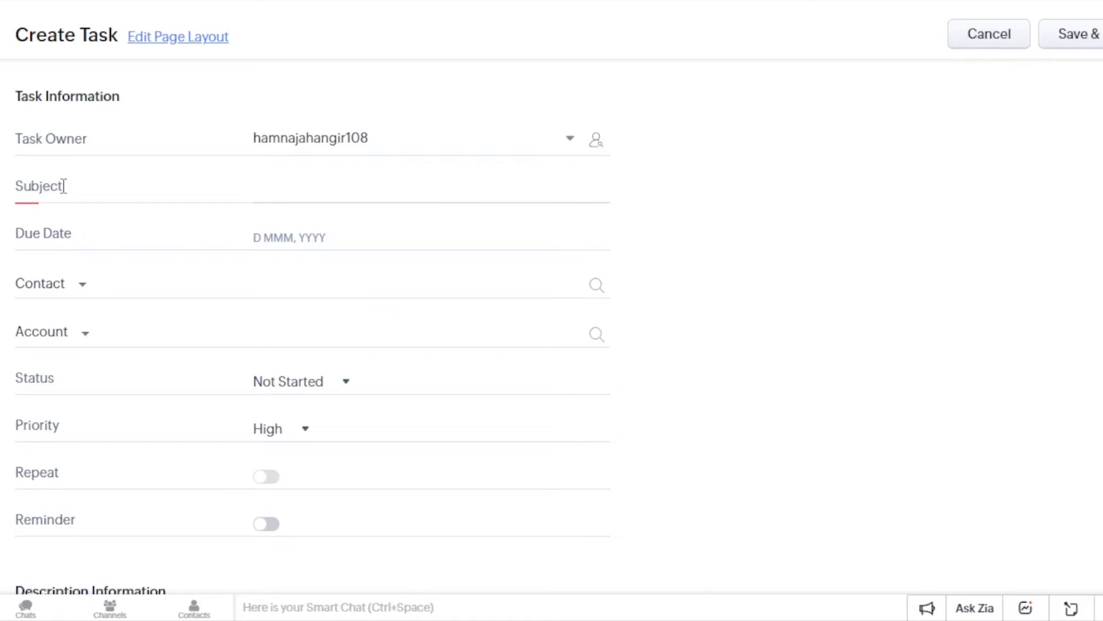
scroll(64, 186, "down", 2)
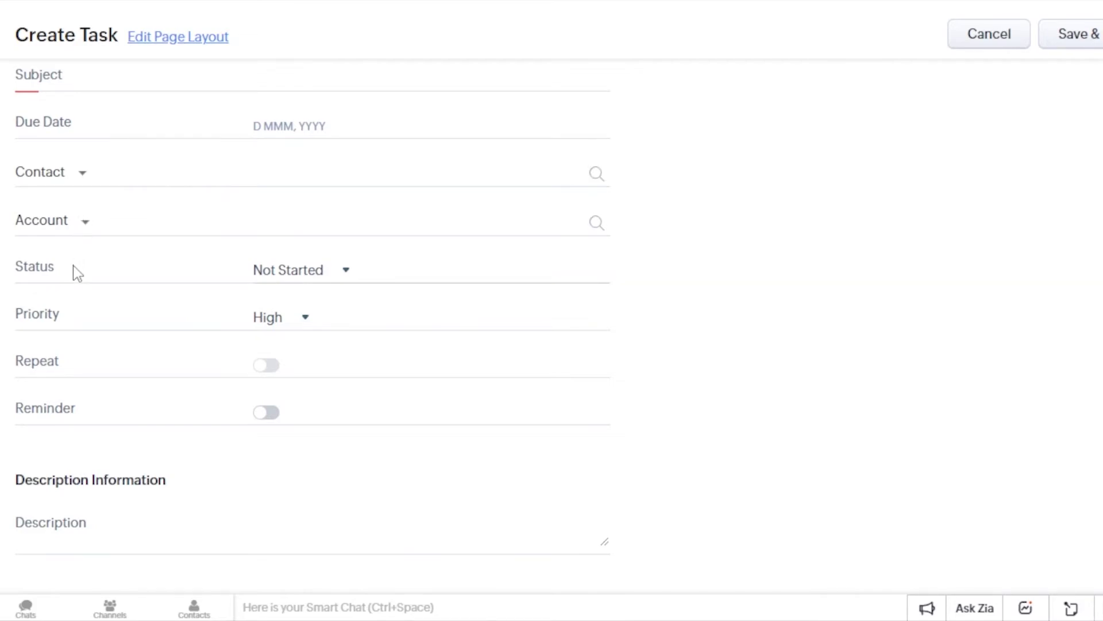
left_click(288, 271)
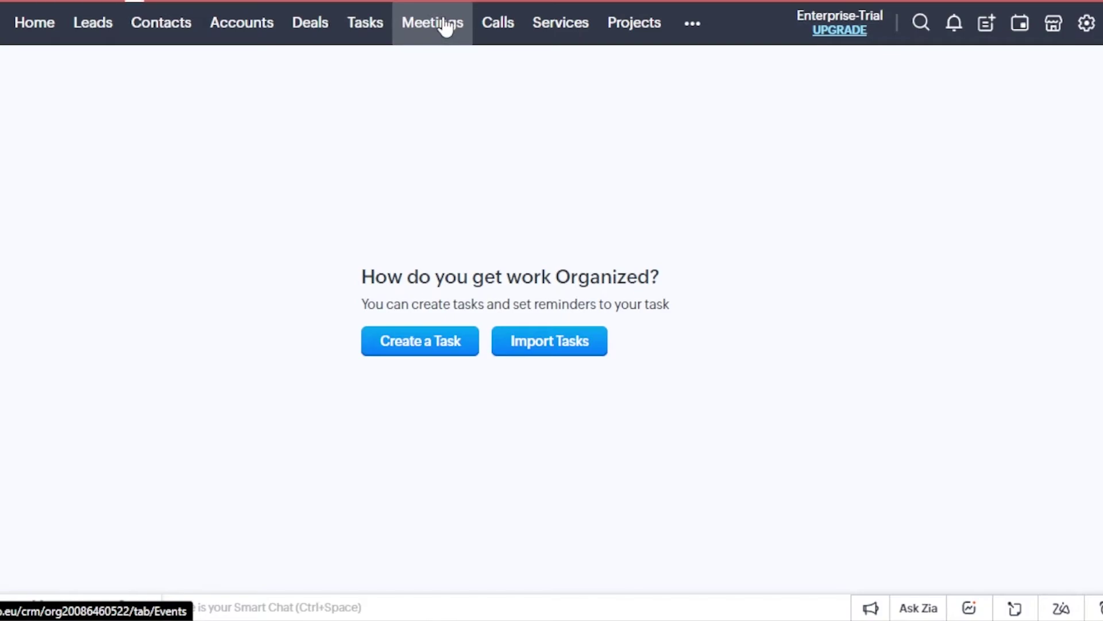
- View the Meetings page, then the Calls page
left_click(446, 26)
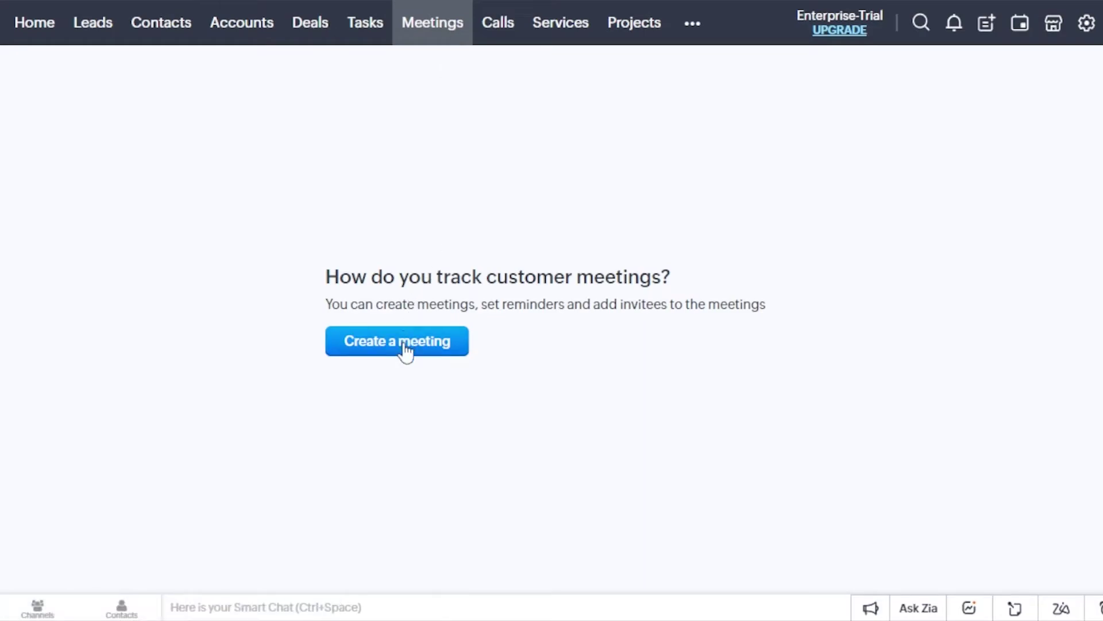
left_click(512, 26)
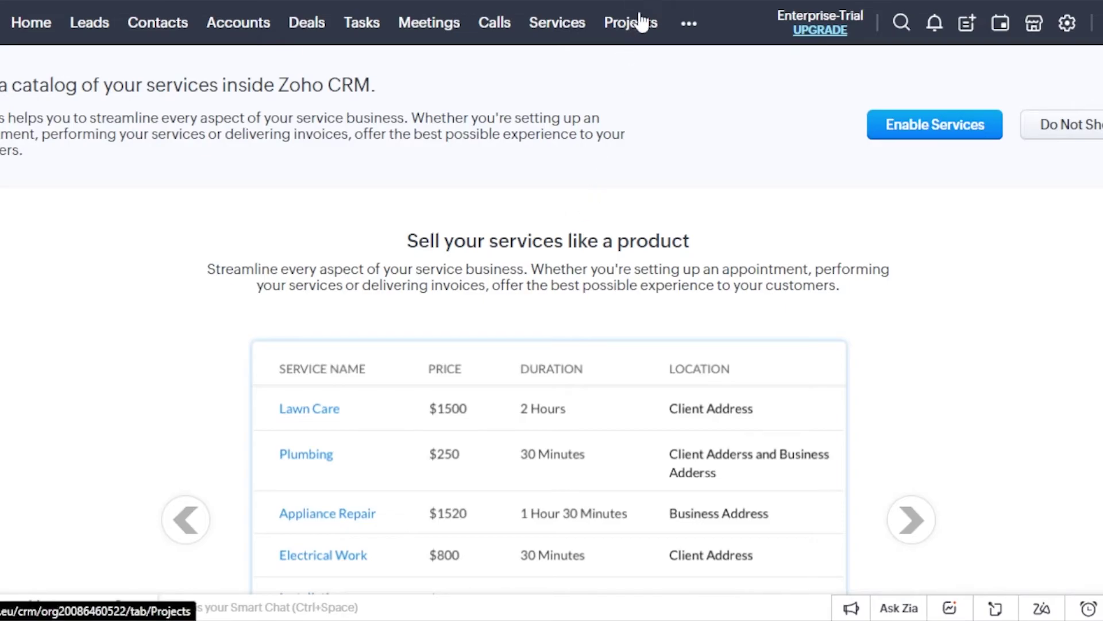
- Open Reports from the more-modules list to show the All Reports list
left_click(686, 26)
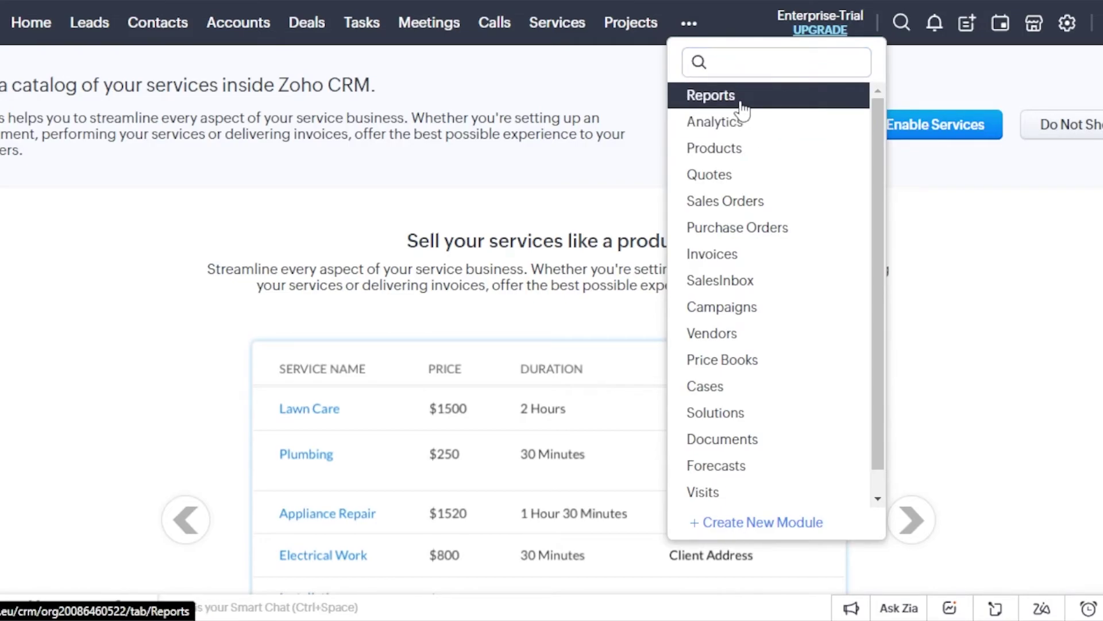
left_click(729, 98)
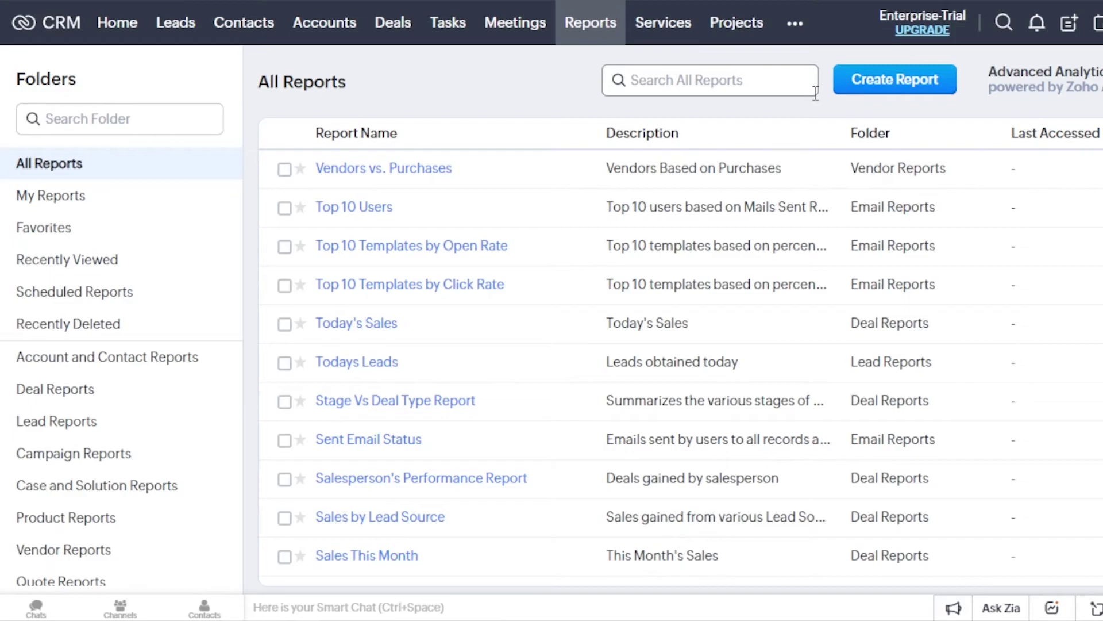
left_click(795, 24)
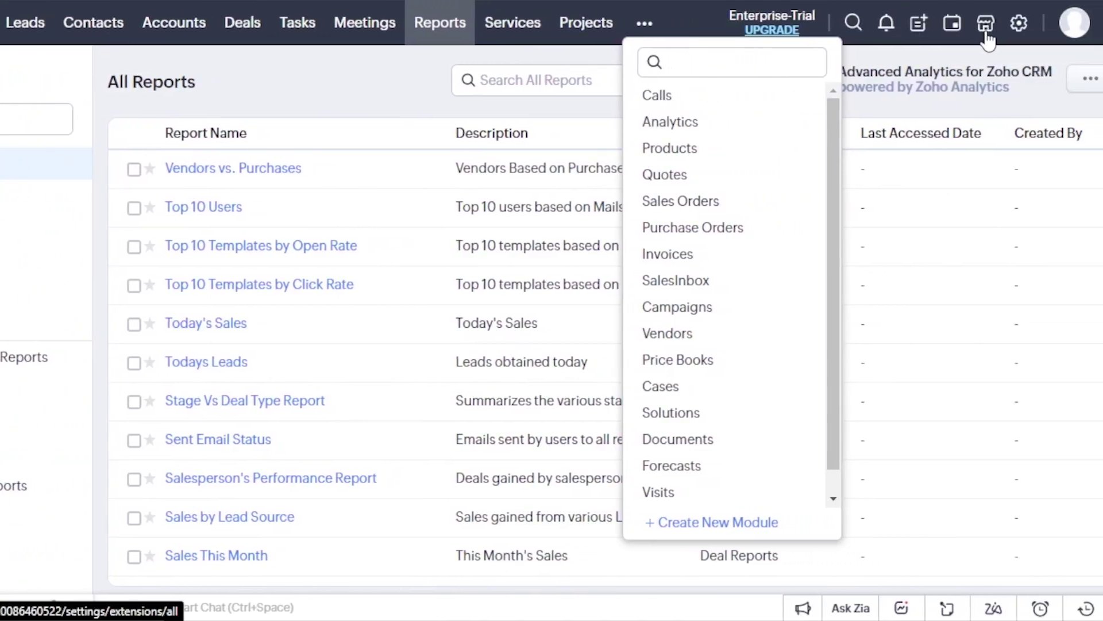
- Open the Marketplace and review CRM Plus pricing: 30-day trial, $57 annually, $69 monthly
left_click(986, 35)
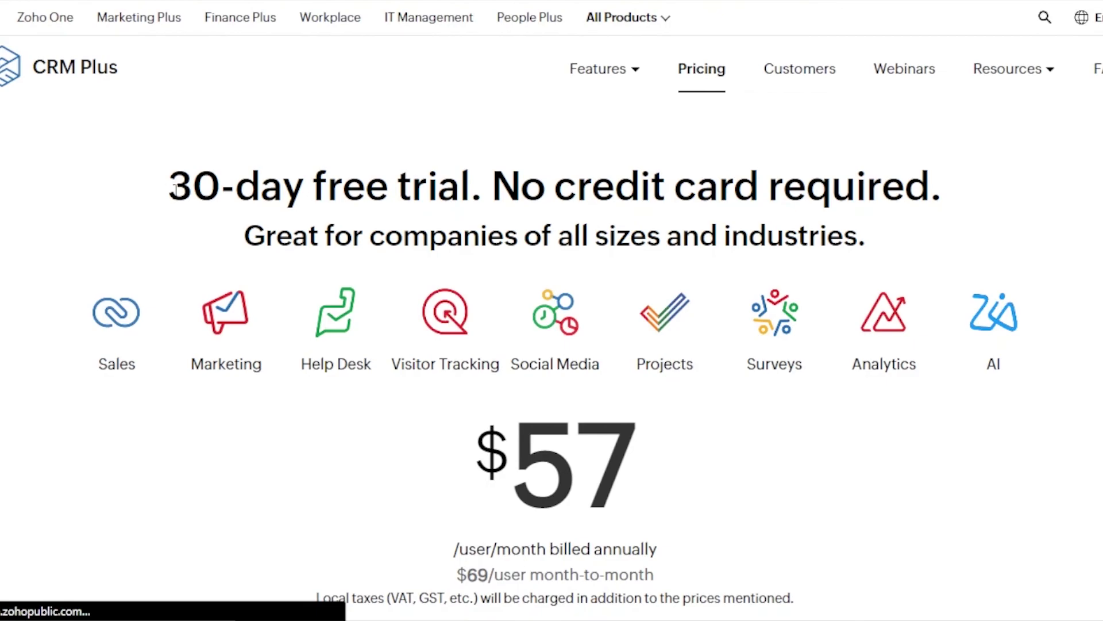
left_click_drag(153, 188, 518, 206)
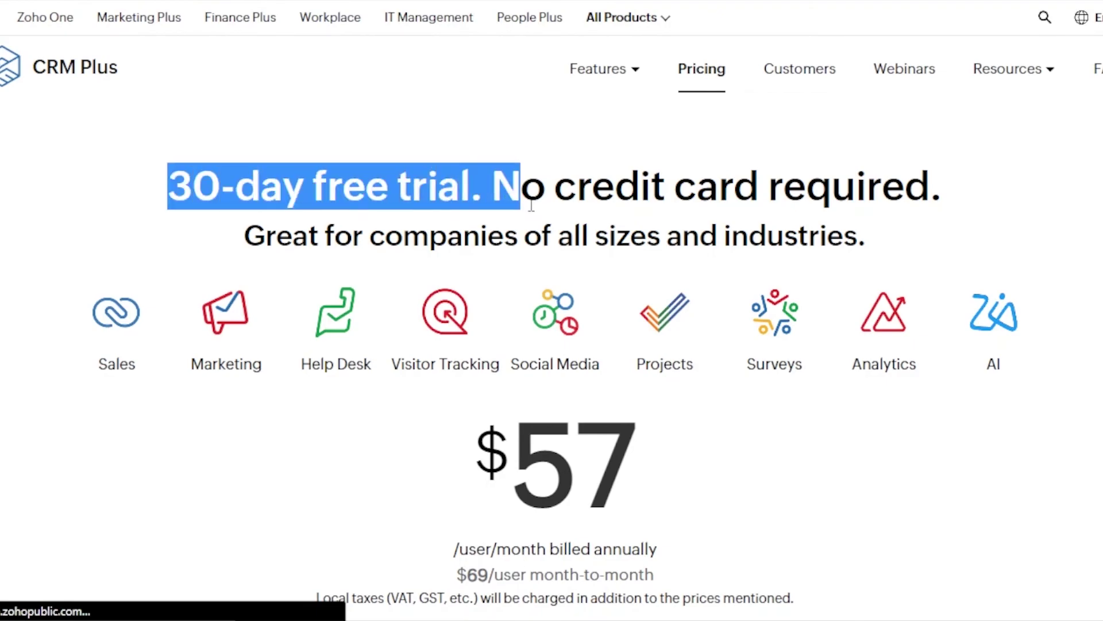
scroll(532, 206, "down", 1)
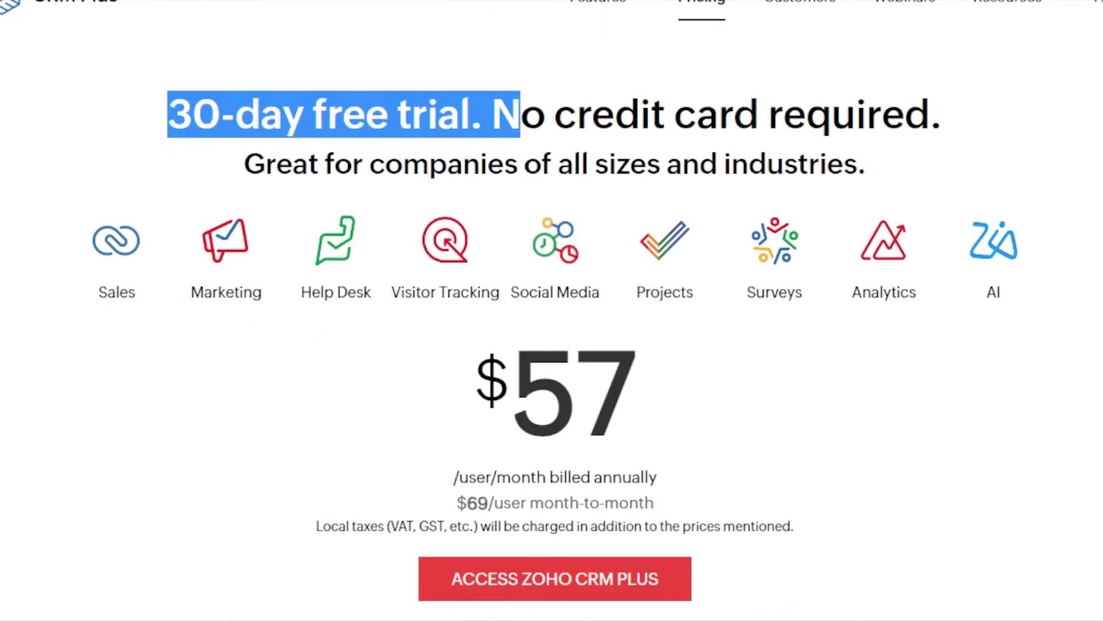
scroll(552, 310, "down", 4)
scroll(407, 39, "up", 5)
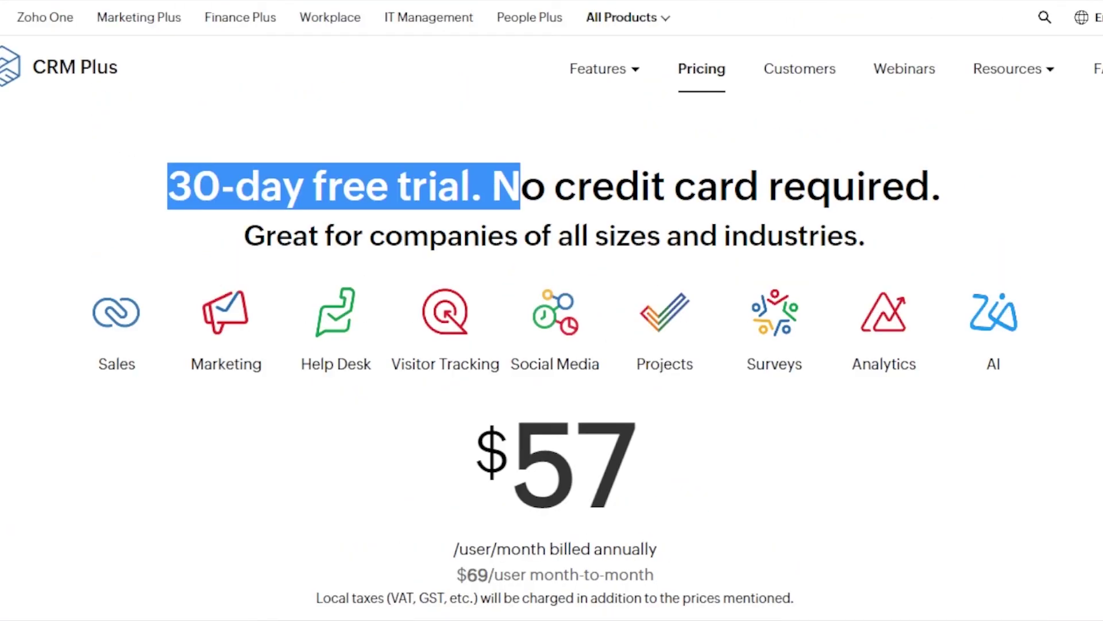
left_click(214, 69)
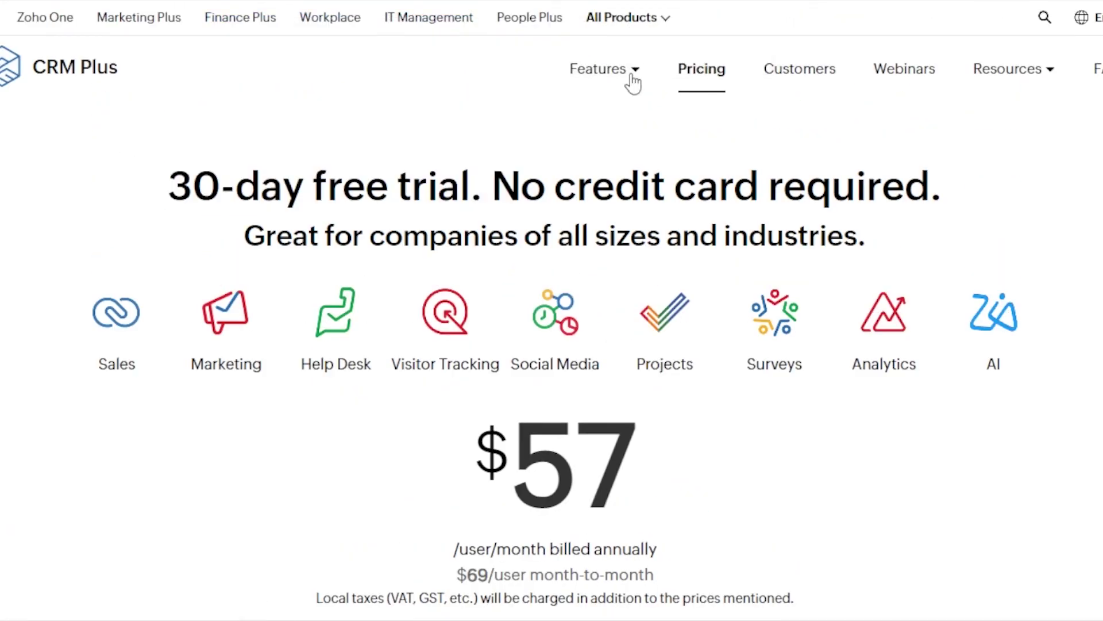
scroll(552, 310, "down", 4)
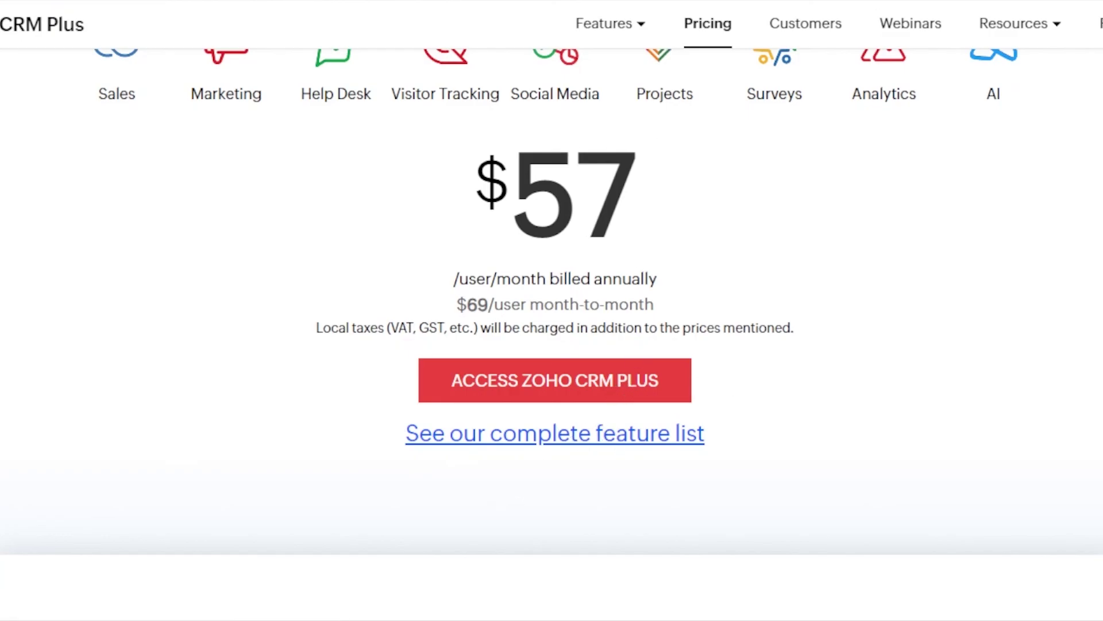
scroll(551, 310, "up", 5)
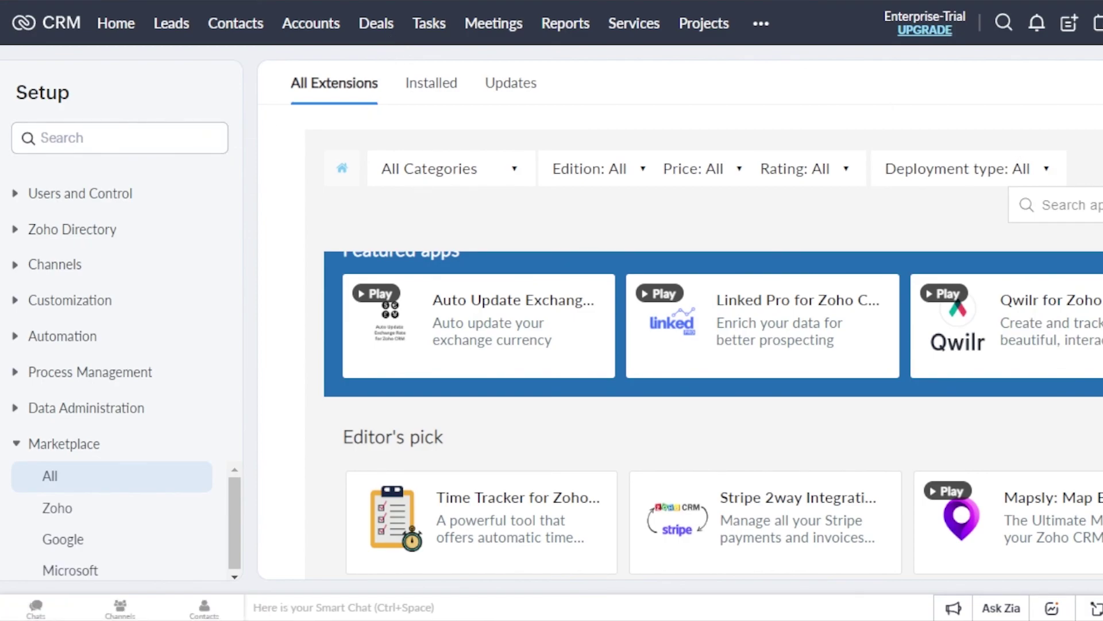
scroll(713, 322, "down", 9)
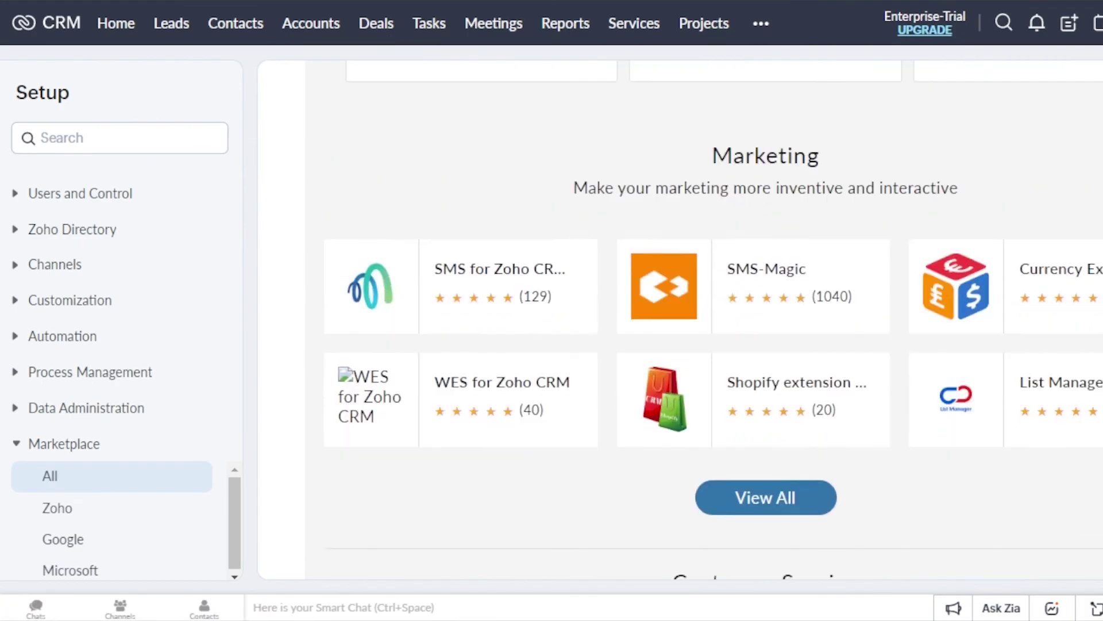
scroll(713, 322, "up", 10)
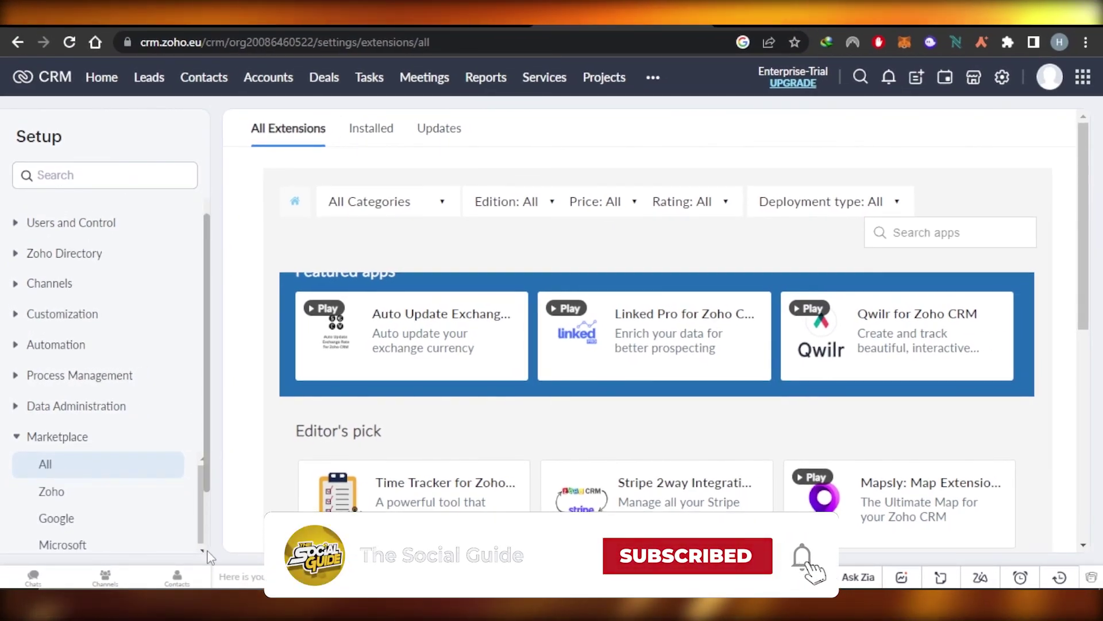
scroll(209, 471, "down", 2)
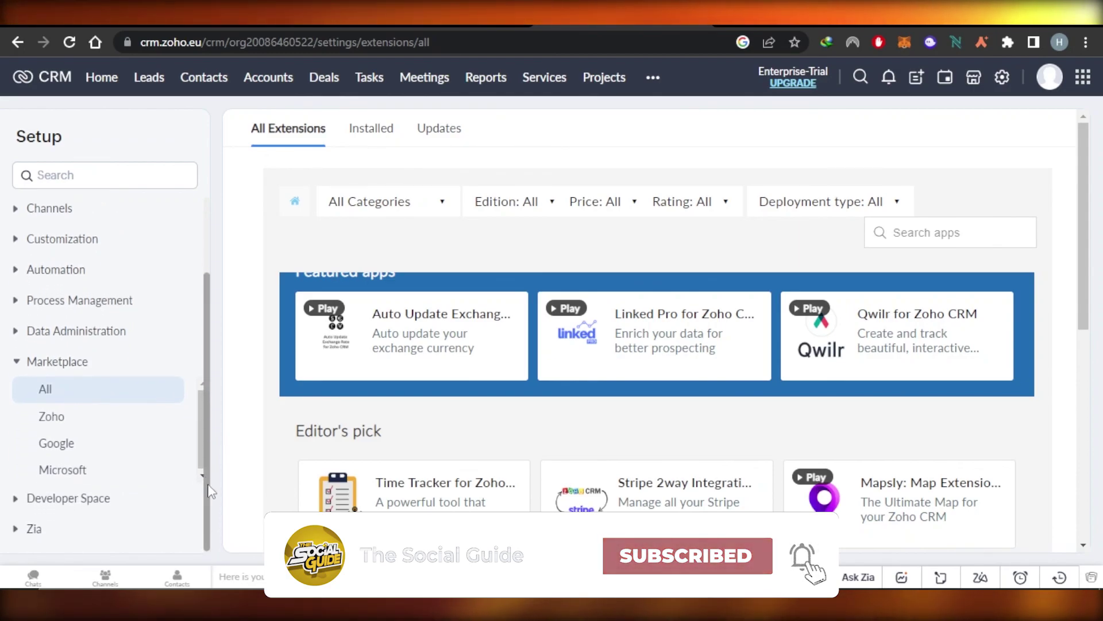
scroll(210, 350, "up", 3)
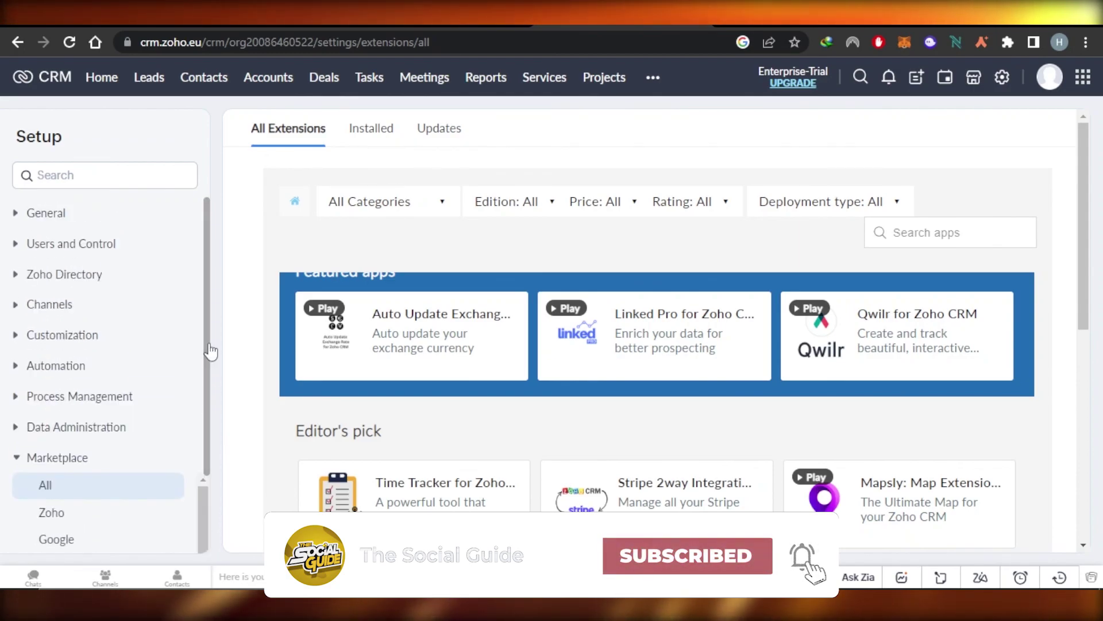